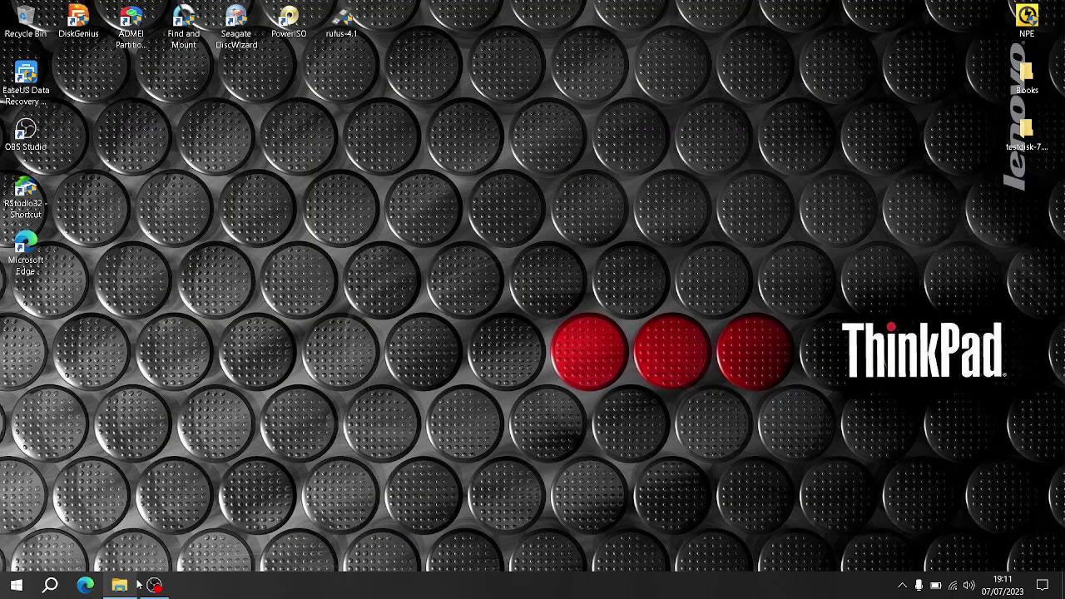
- Browse the files on the USB drive in File Explorer, then close the window
left_click(119, 585)
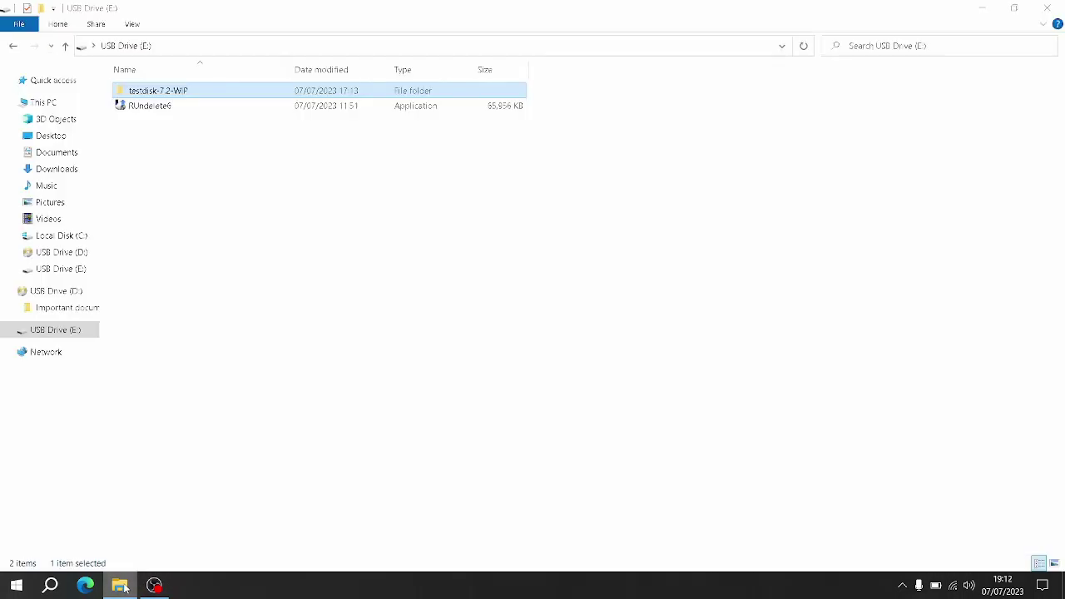
left_click(74, 329)
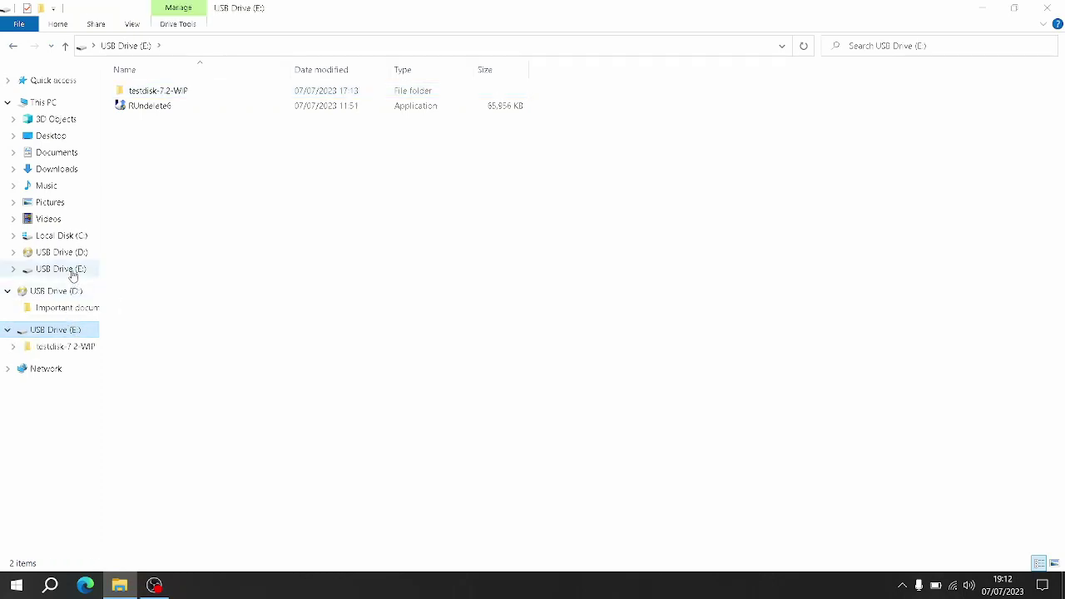
key("super+d")
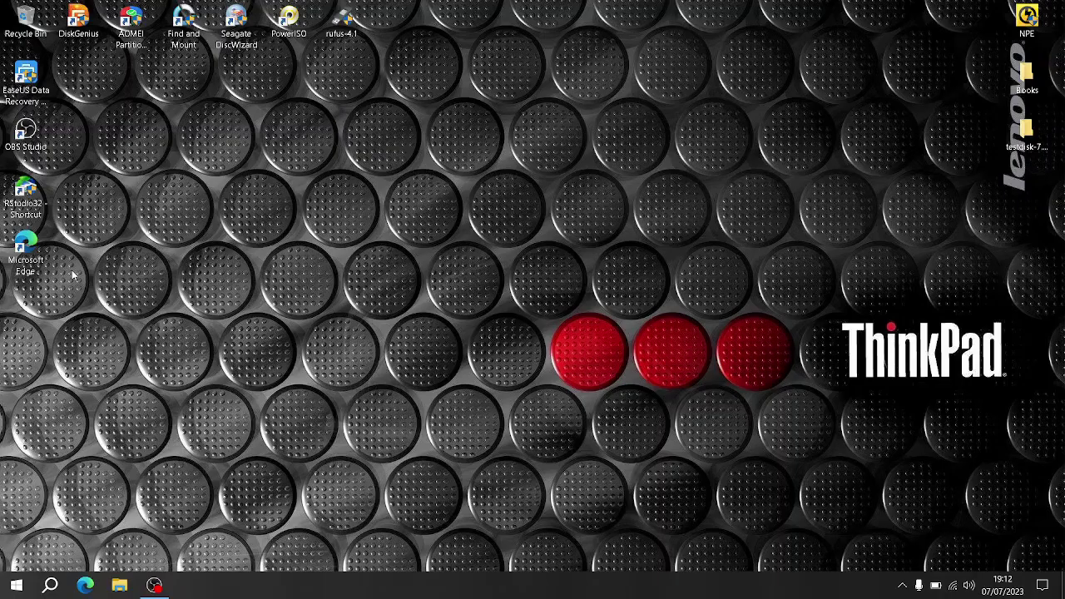
left_click(119, 585)
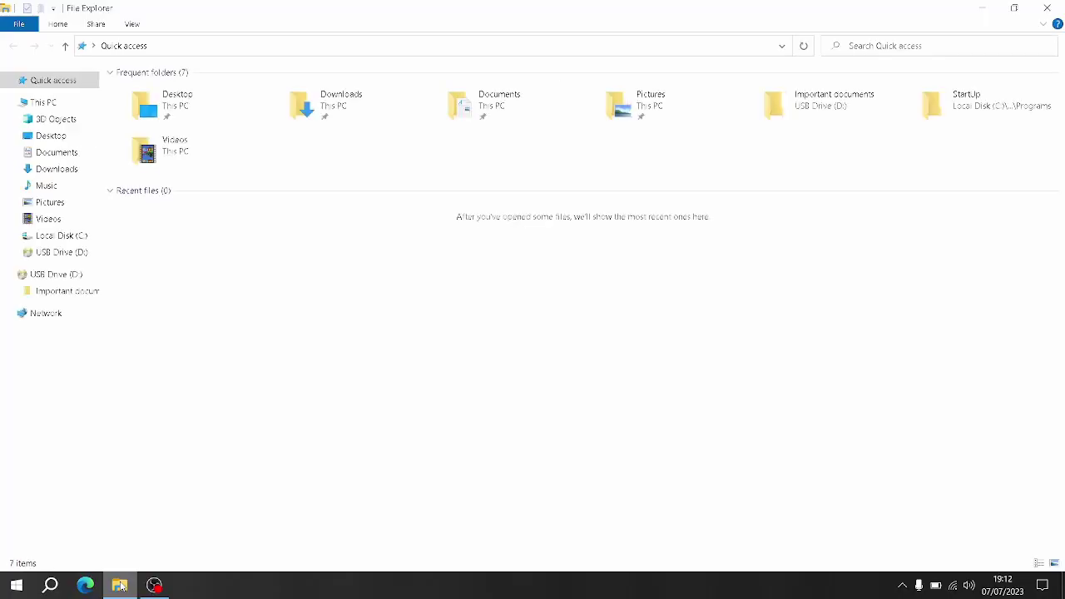
left_click(64, 282)
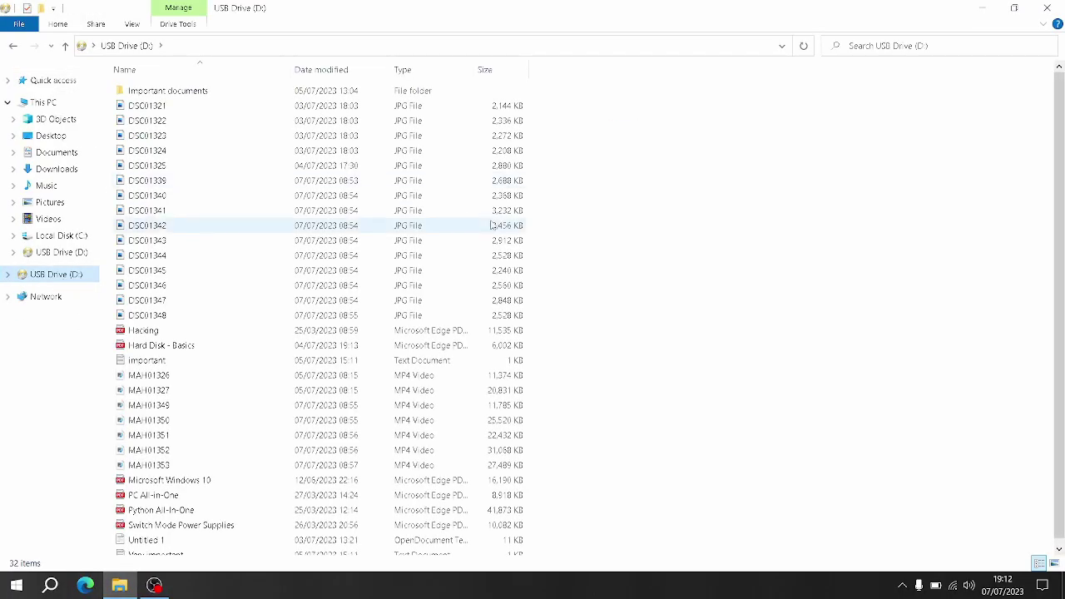
scroll(495, 205, "down", 1)
scroll(495, 206, "up", 1)
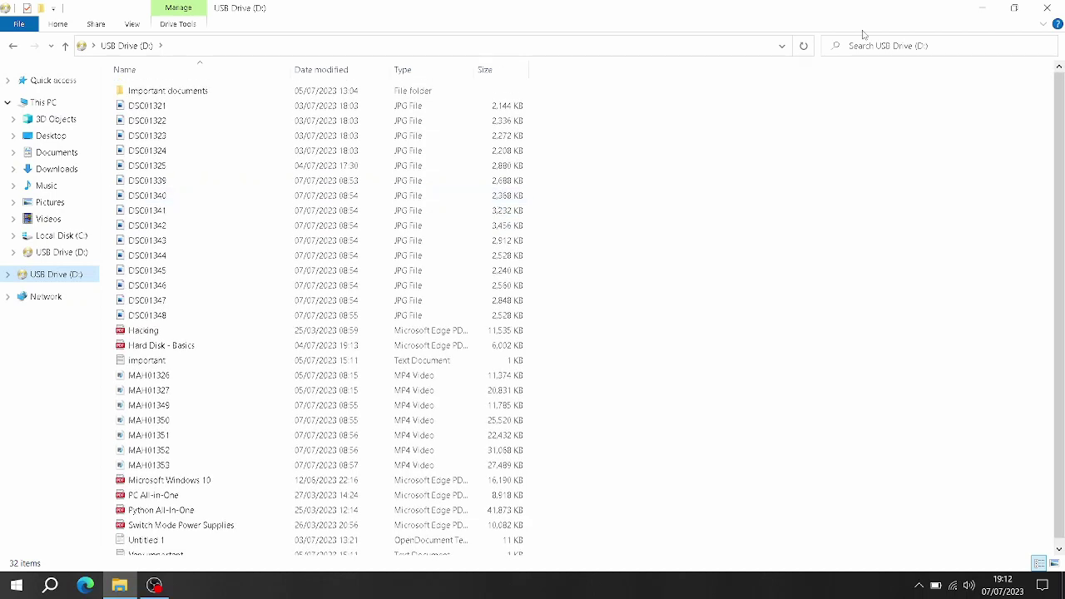
left_click(1040, 10)
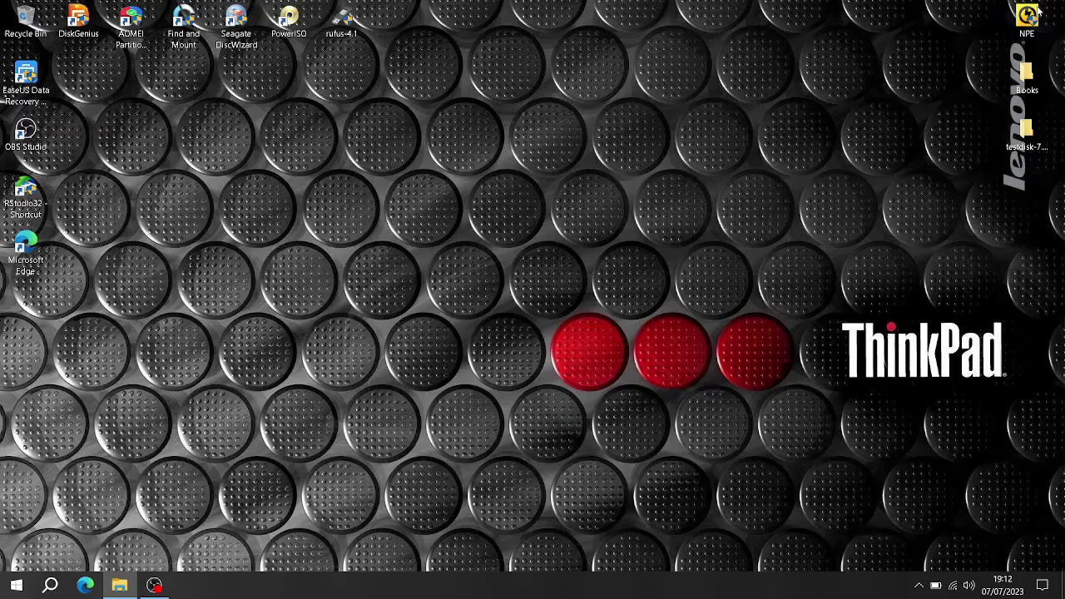
- Launch Disk Management by searching 'create' in Windows search
left_click(84, 586)
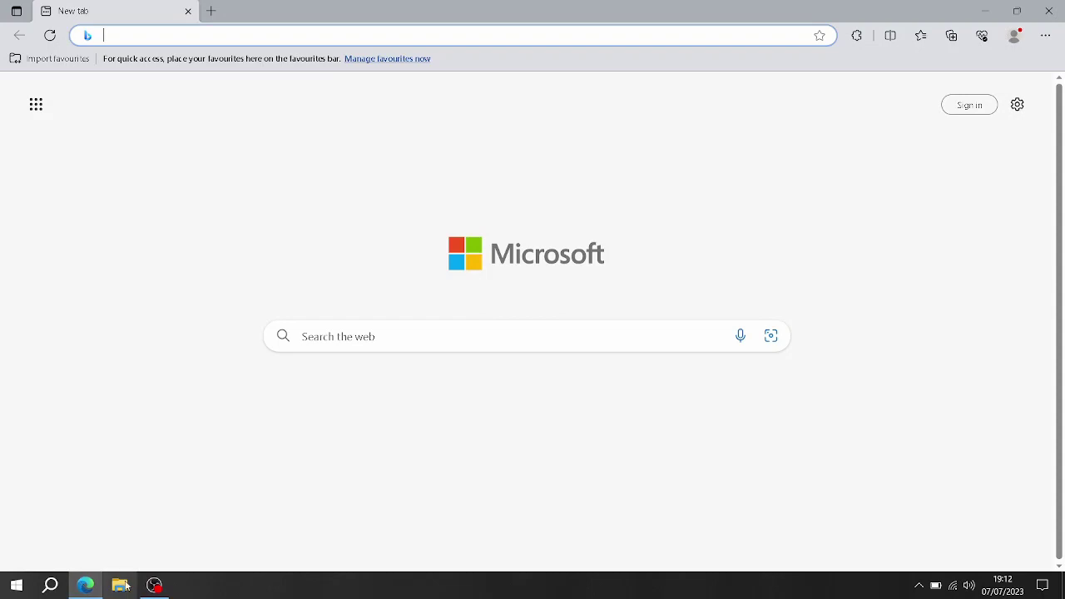
mouse_move(94, 589)
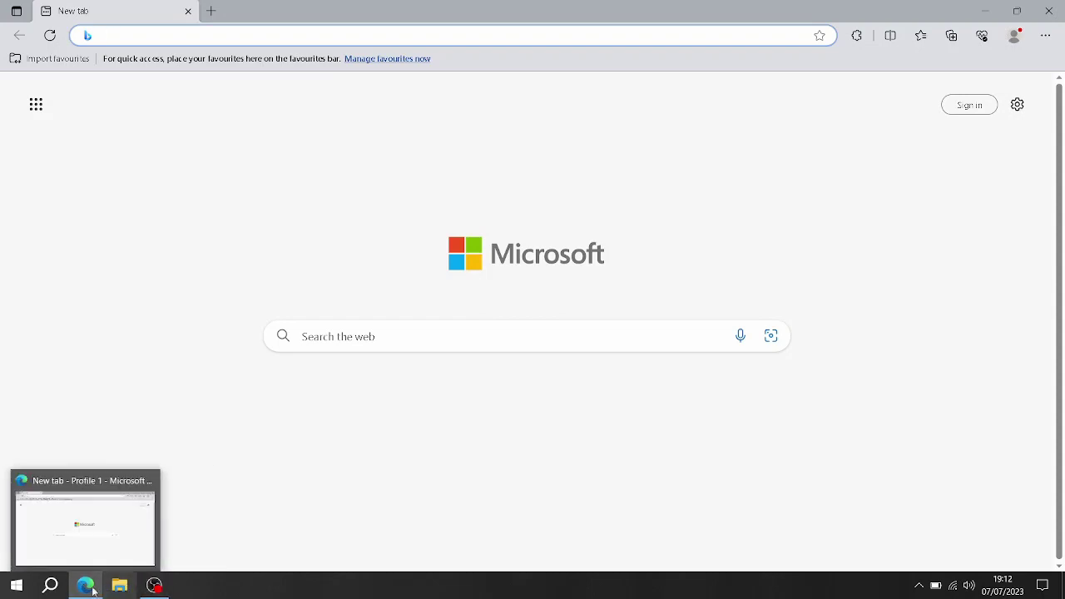
left_click(51, 586)
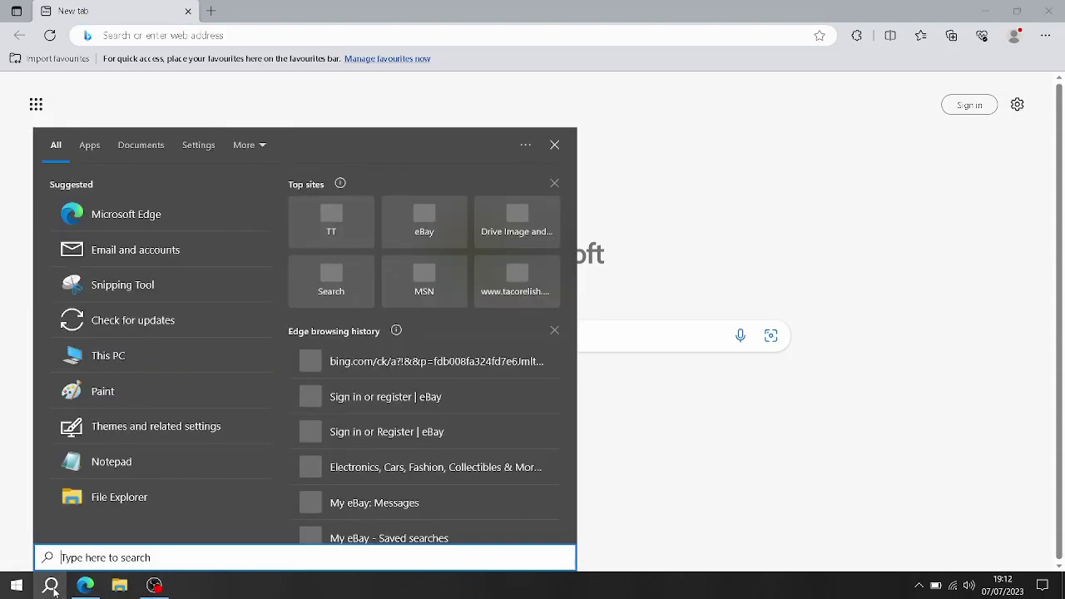
type("cre")
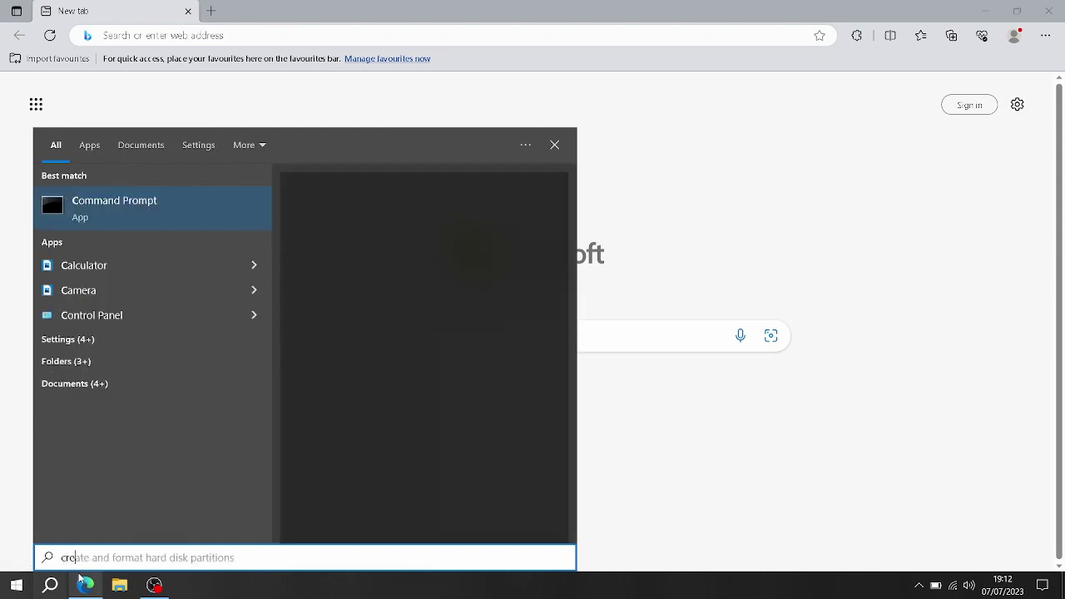
type("ate")
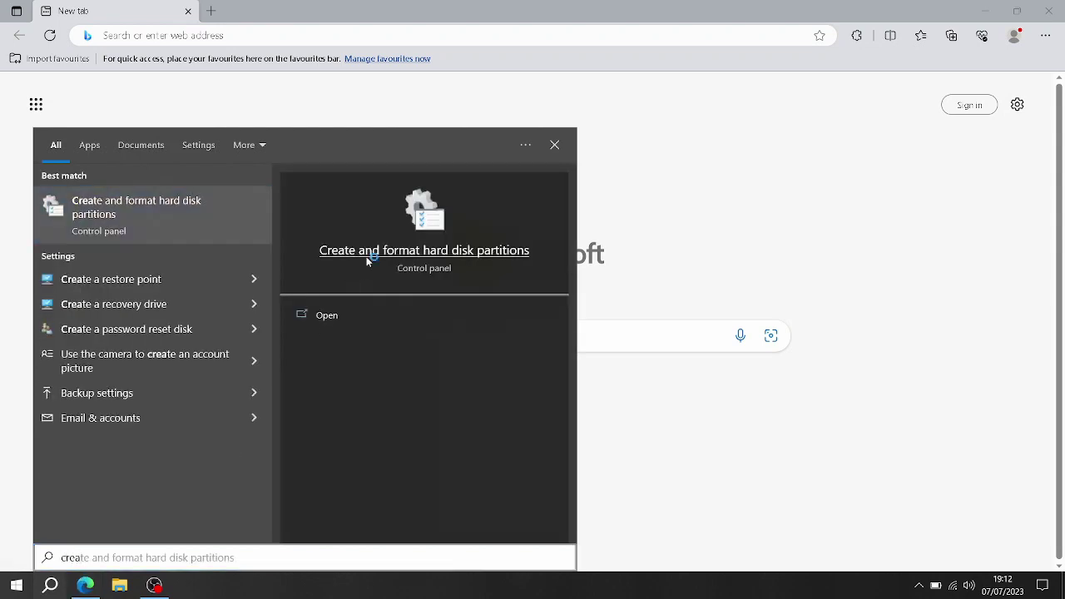
left_click(366, 251)
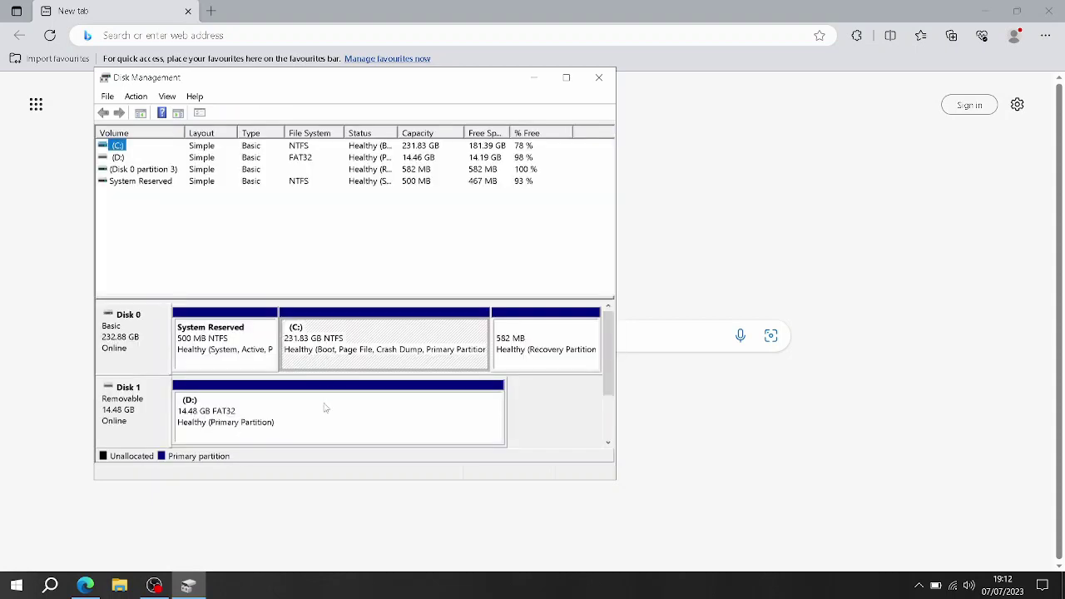
- Delete the (D:) volume on Disk 1 and confirm with Yes
right_click(326, 408)
left_click(366, 361)
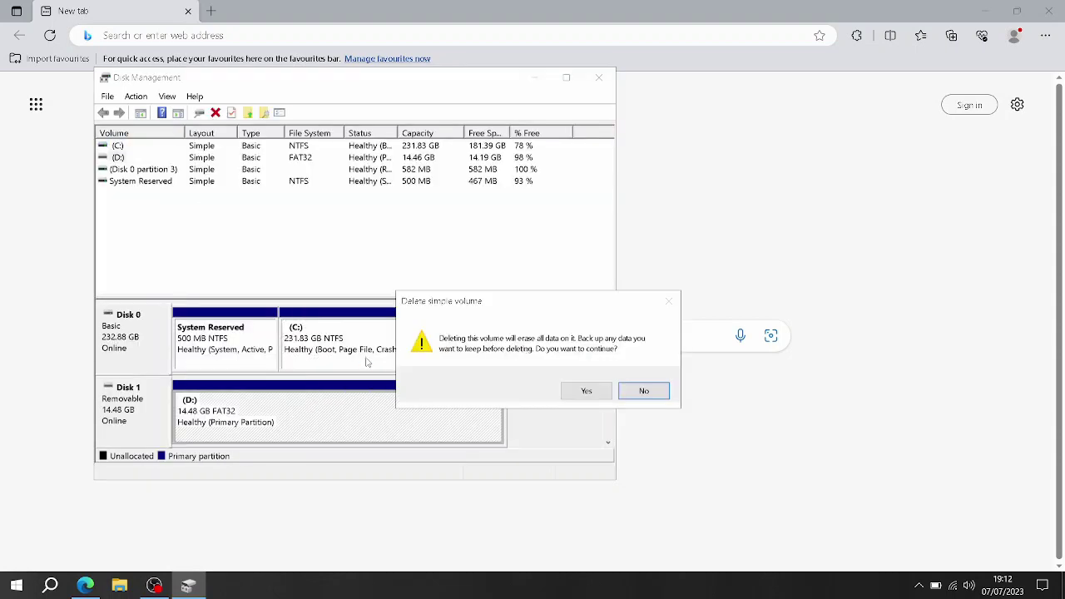
left_click(580, 391)
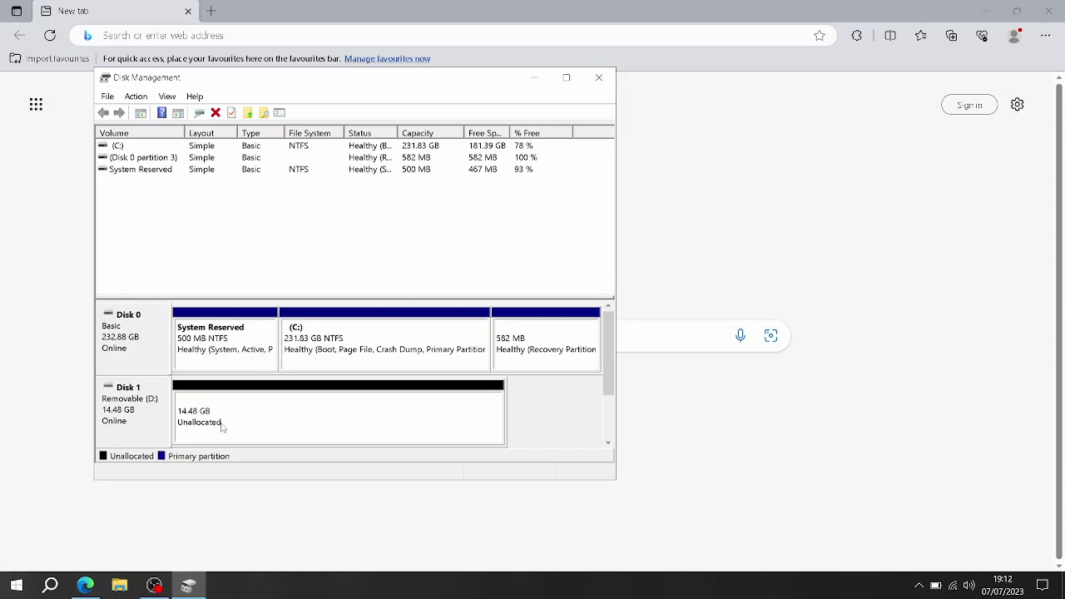
- Close Disk Management and Edge, then run testdisk_win from the testdisk-7.2-WIP folder
left_click(533, 77)
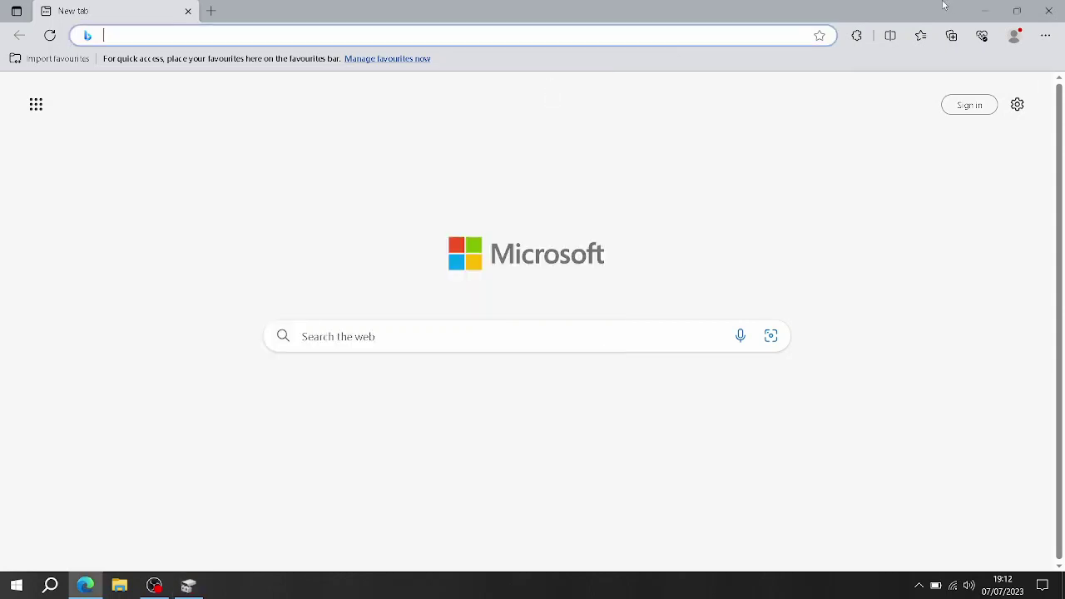
left_click(1048, 10)
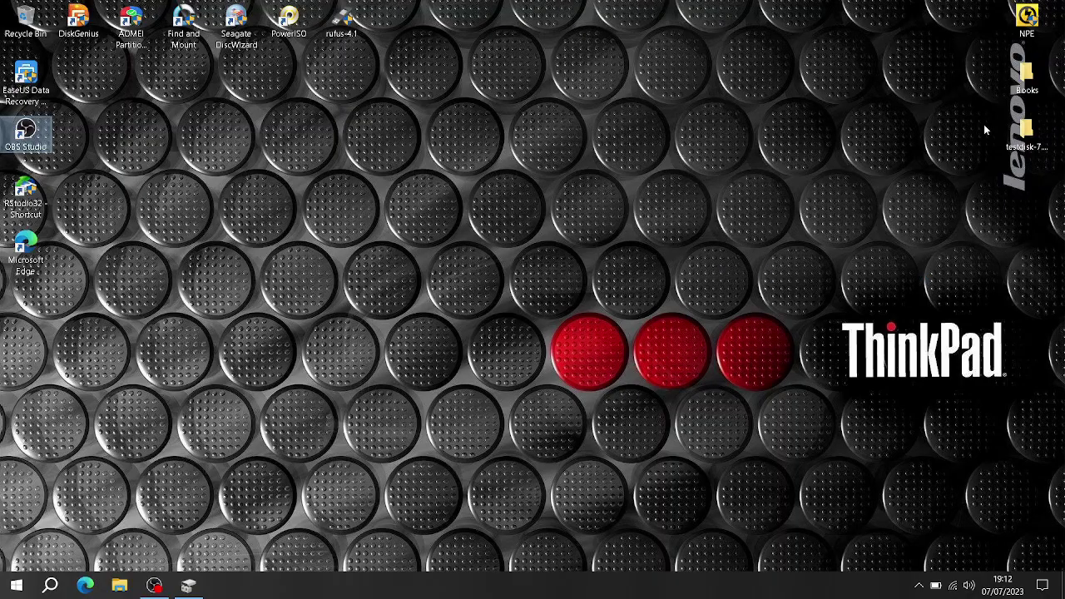
double_click(1023, 132)
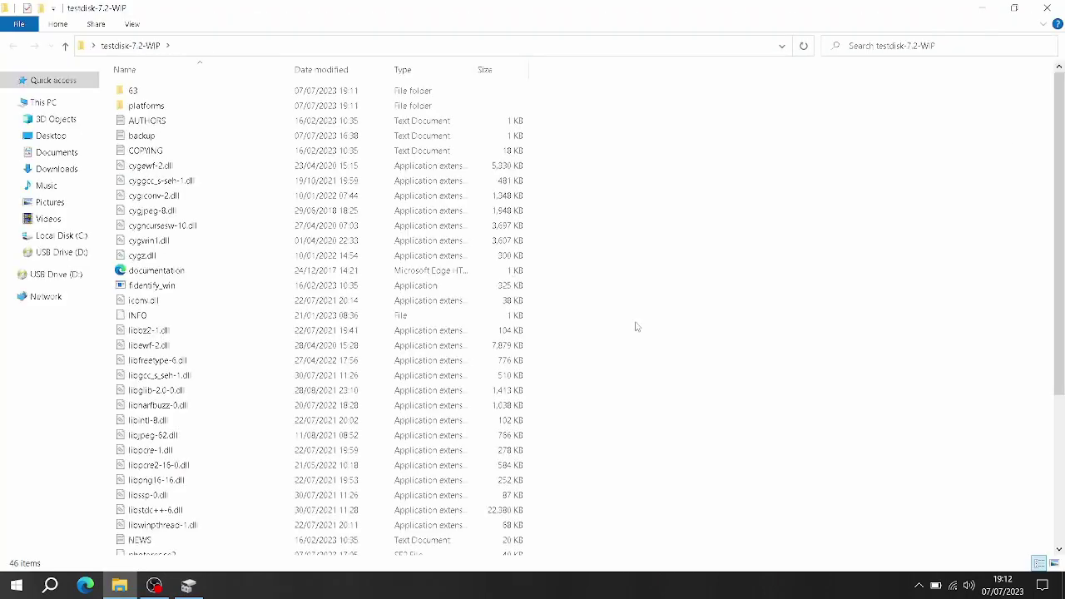
scroll(294, 504, "down", 5)
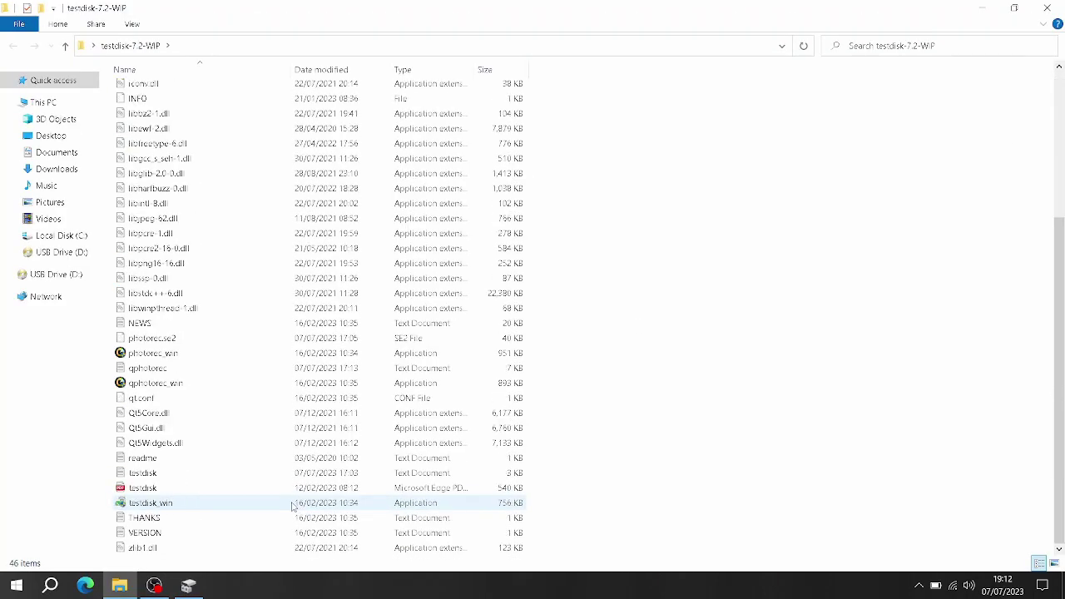
double_click(139, 505)
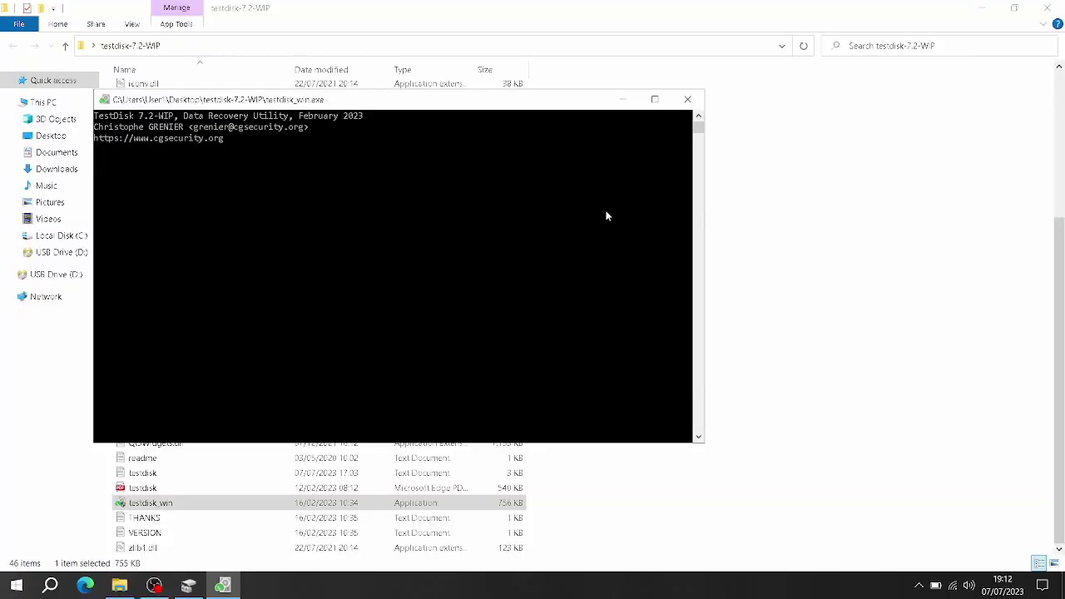
- Create a new log, select the 15 GB SanDisk Ultra disk, and accept the Intel partition table
left_click(657, 100)
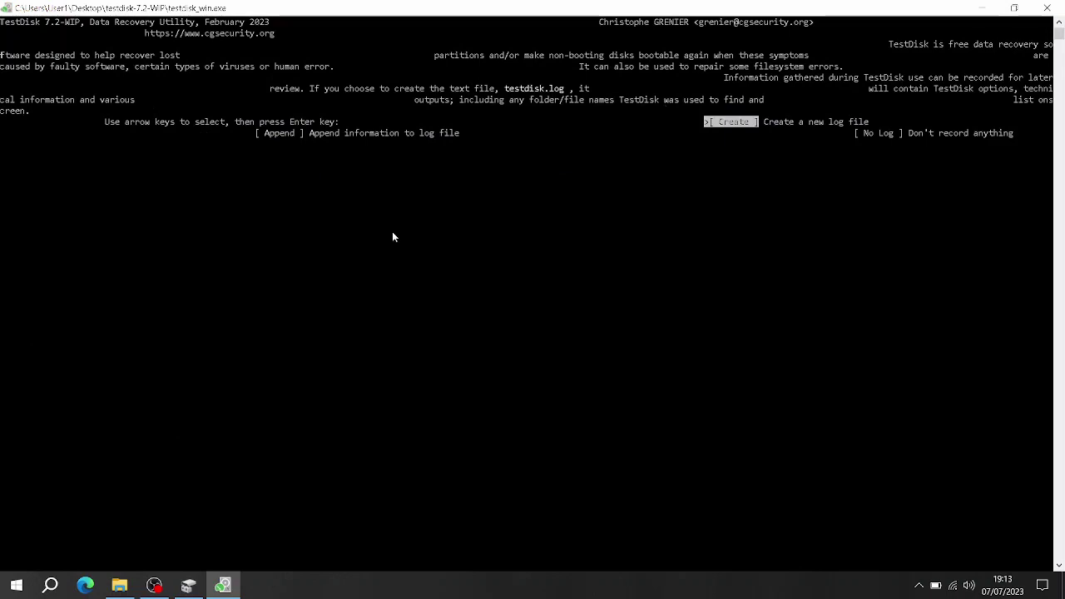
left_click(1014, 8)
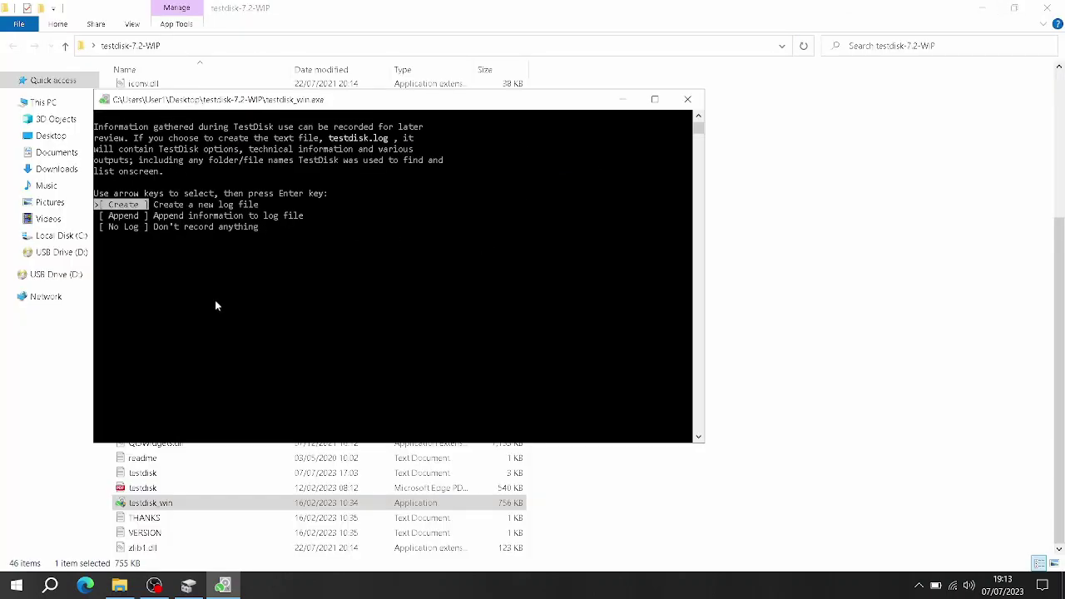
key("Return")
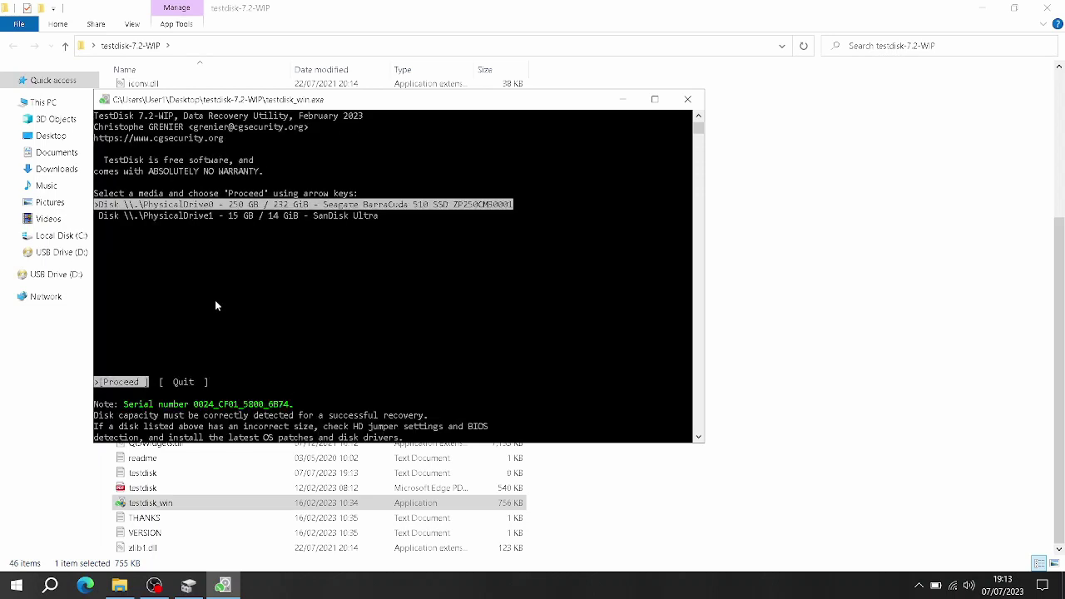
left_click(212, 219)
left_click(272, 216)
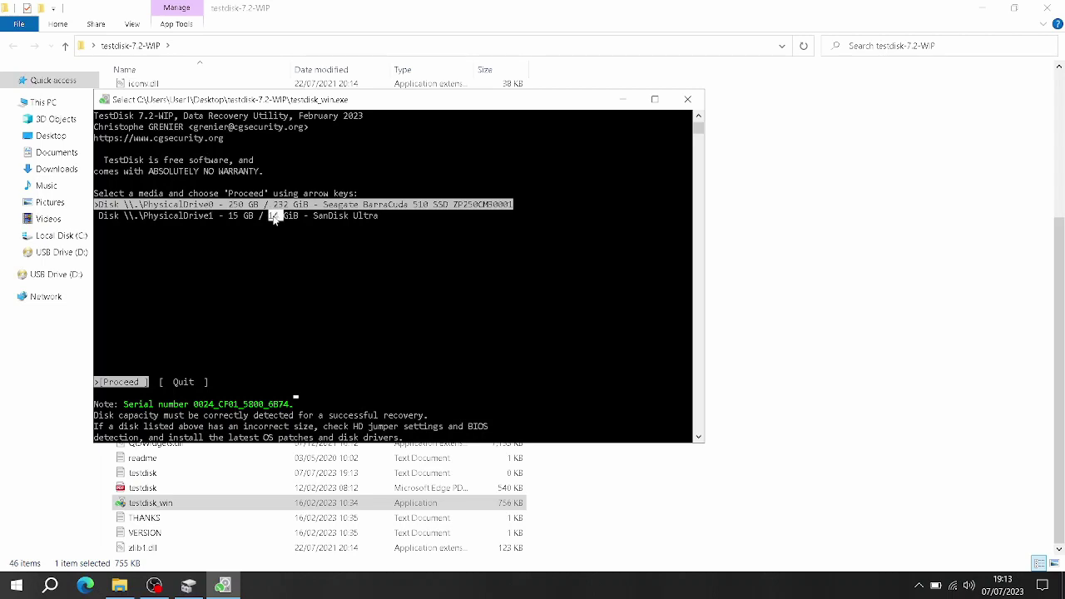
key("Down")
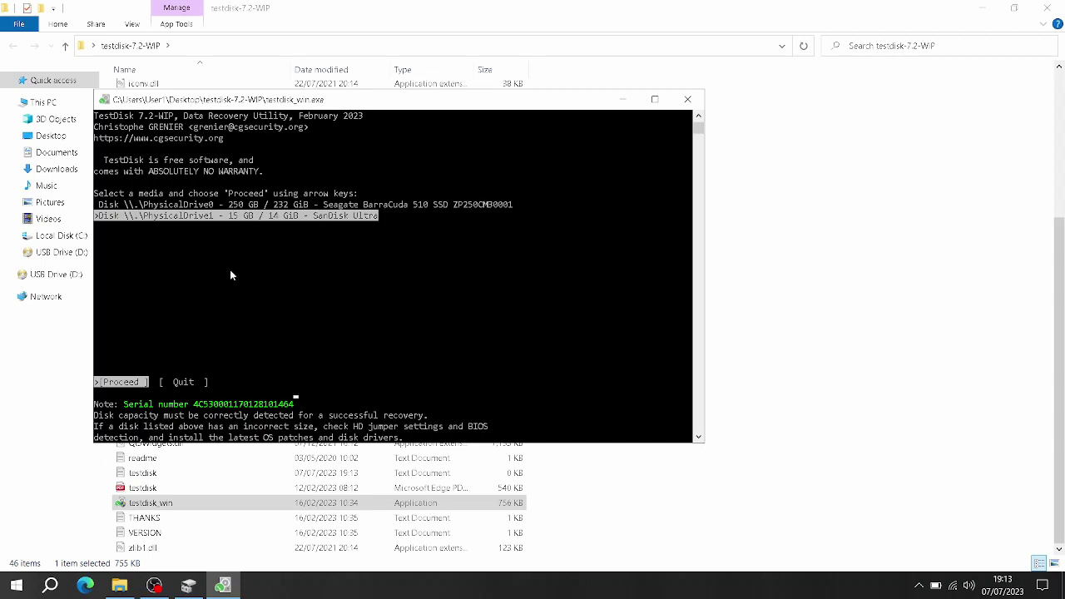
key("Return")
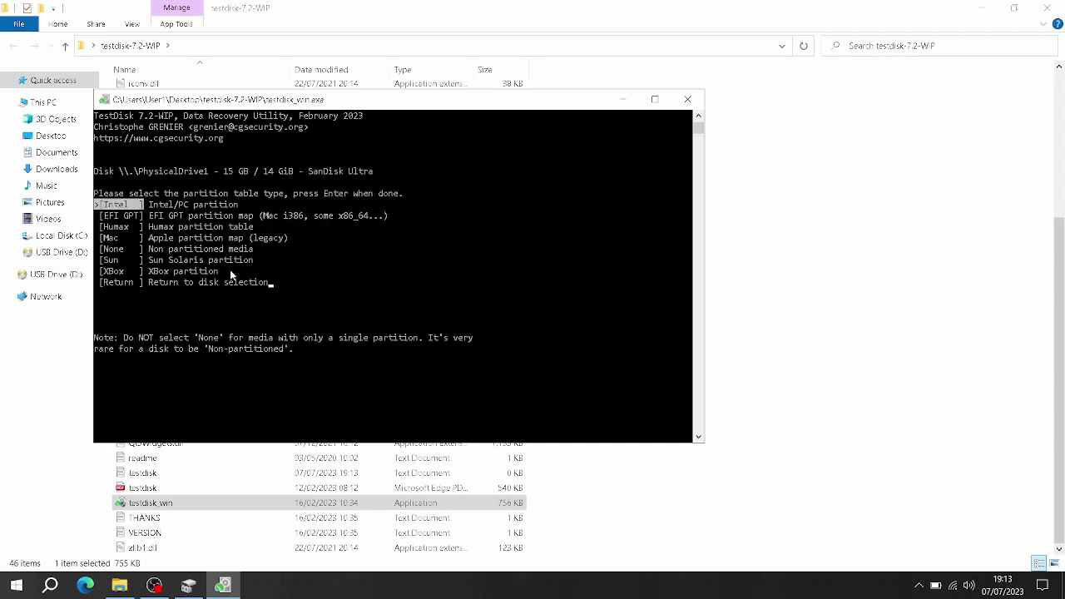
key("Return")
key("Return")
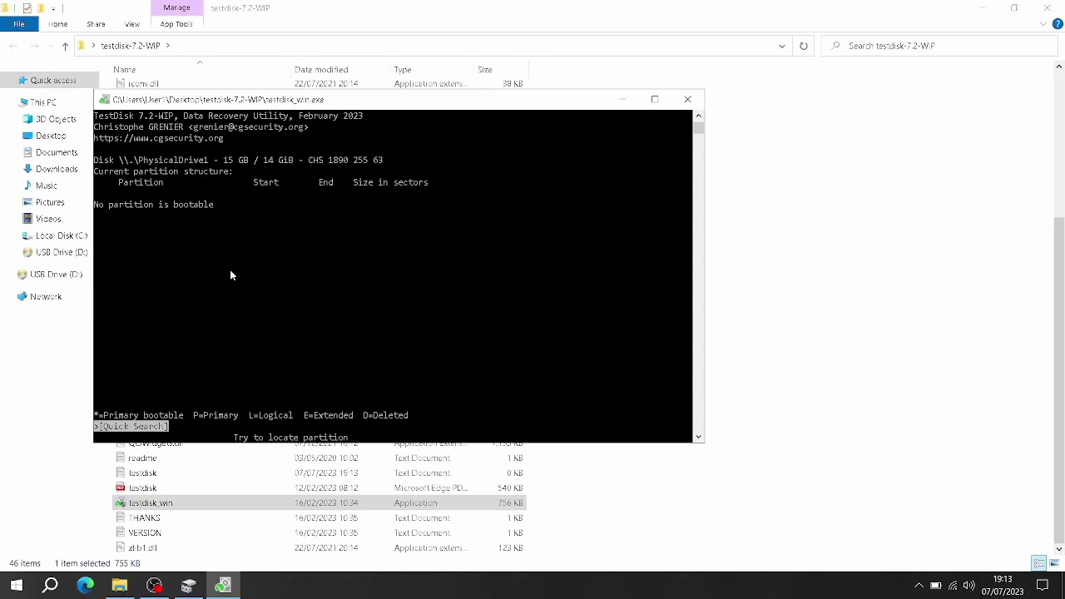
- Quick-search the drive, keep the found FAT32 partition, and write it to disk, confirming with Y
key("Return")
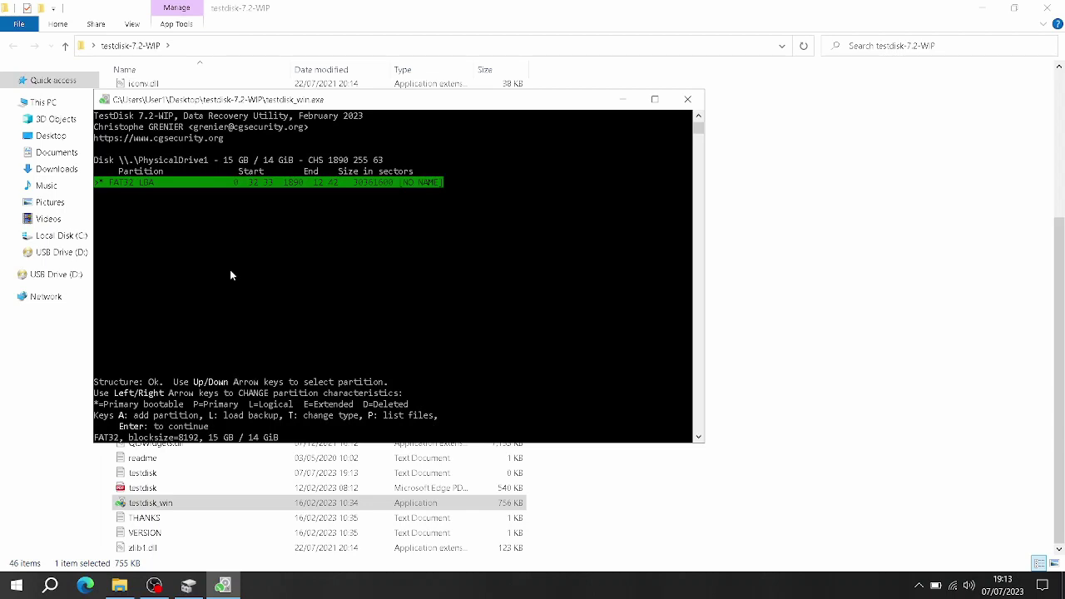
key("Return")
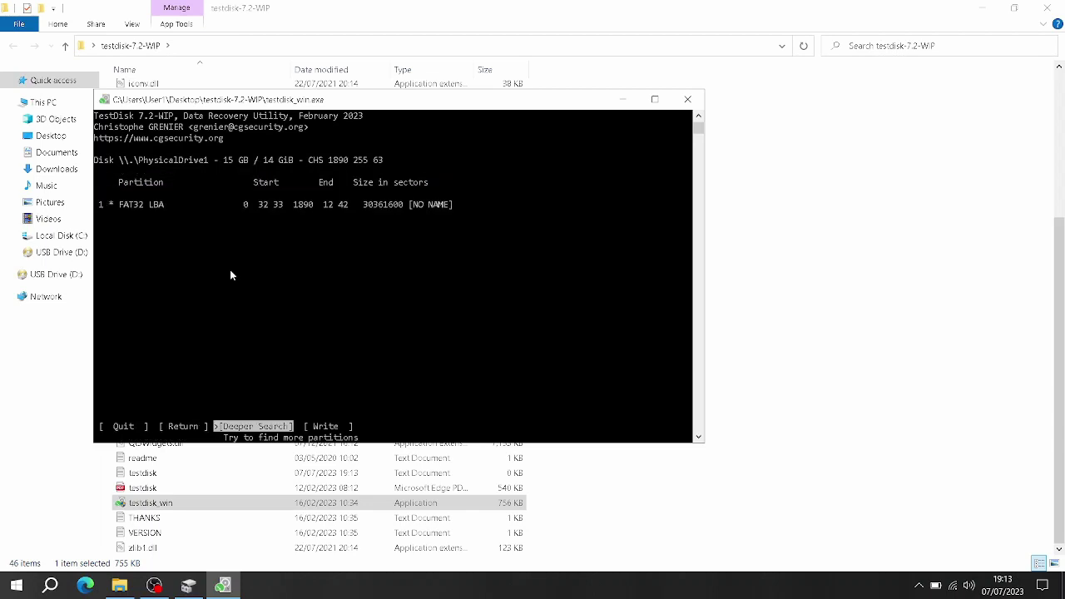
key("Right")
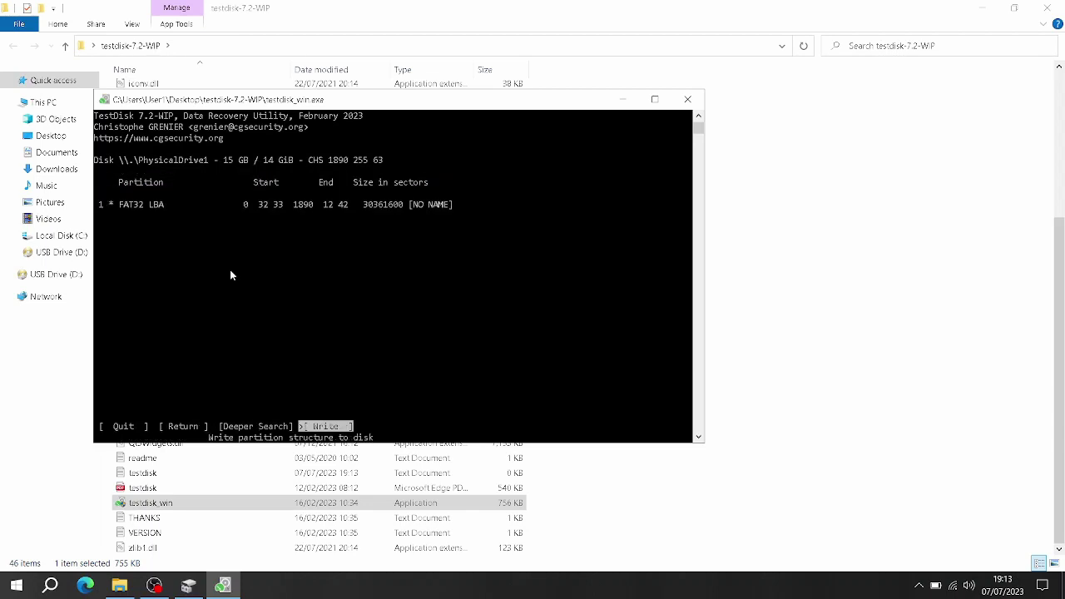
key("Left")
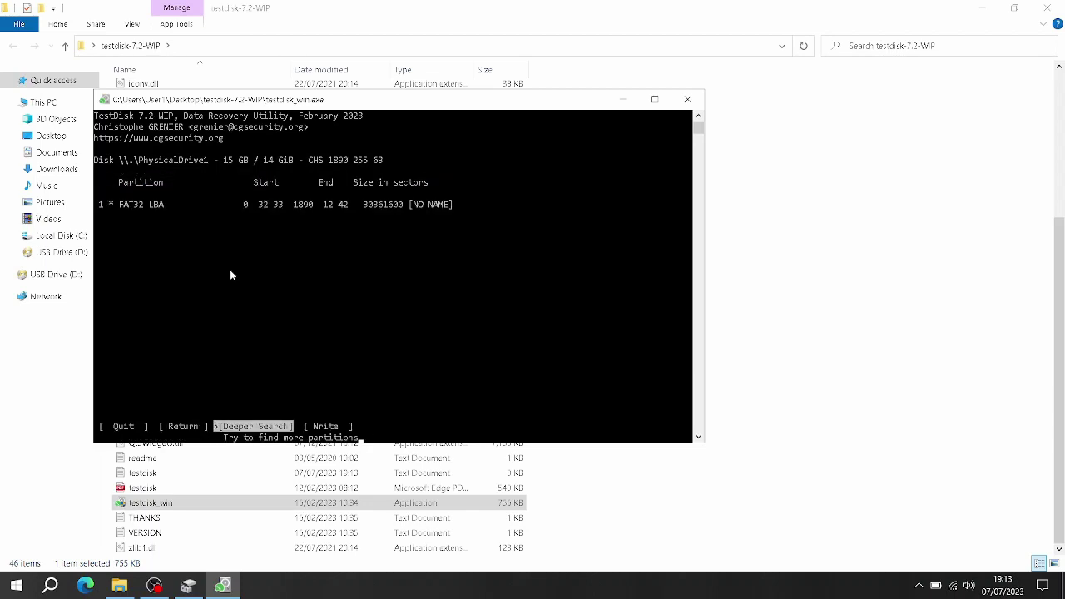
key("Right")
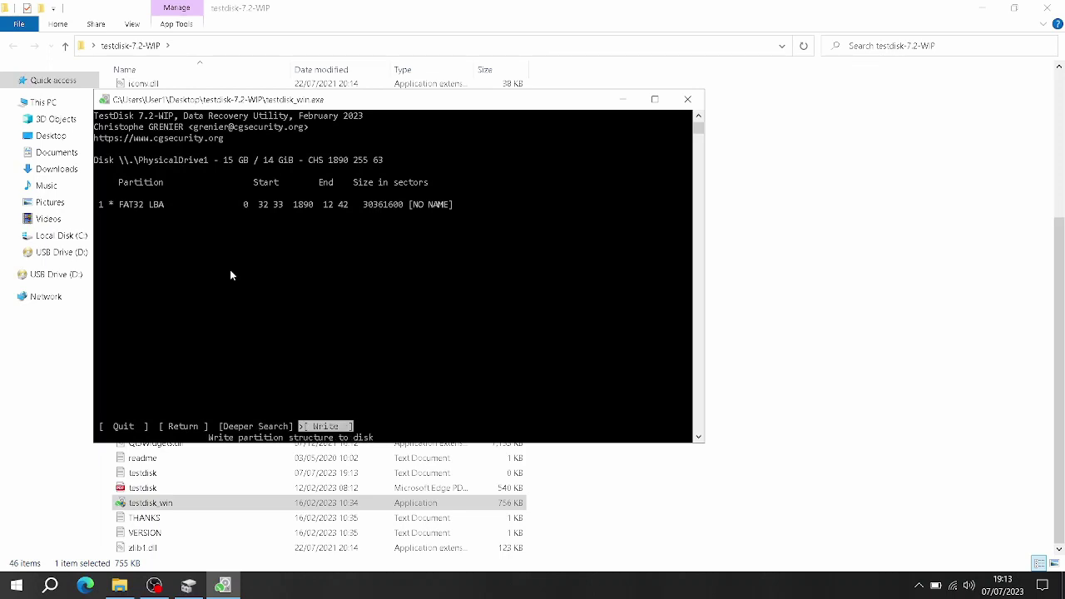
key("Return")
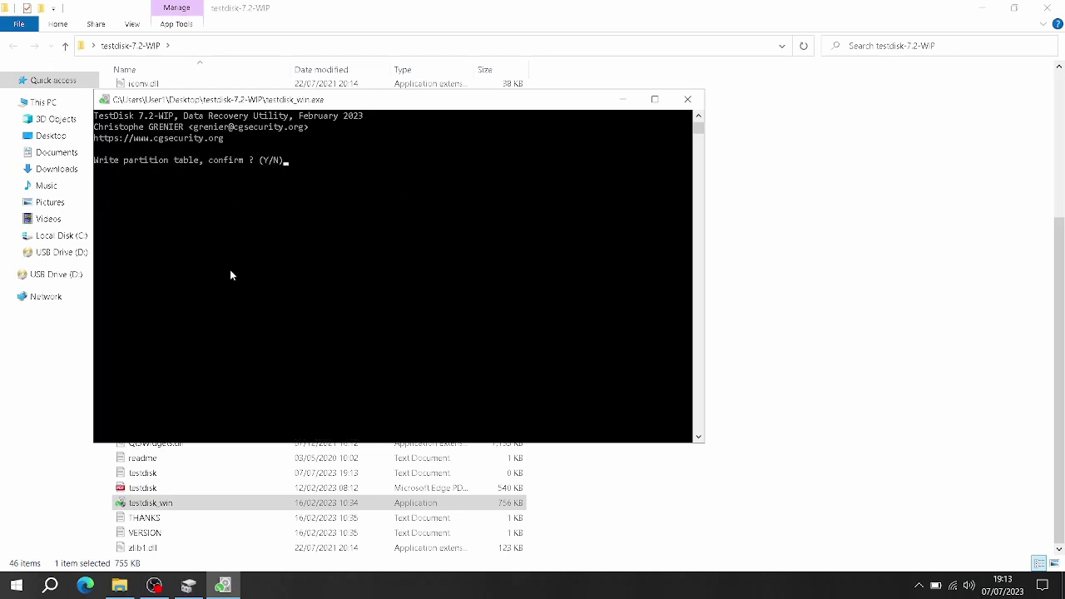
key("y")
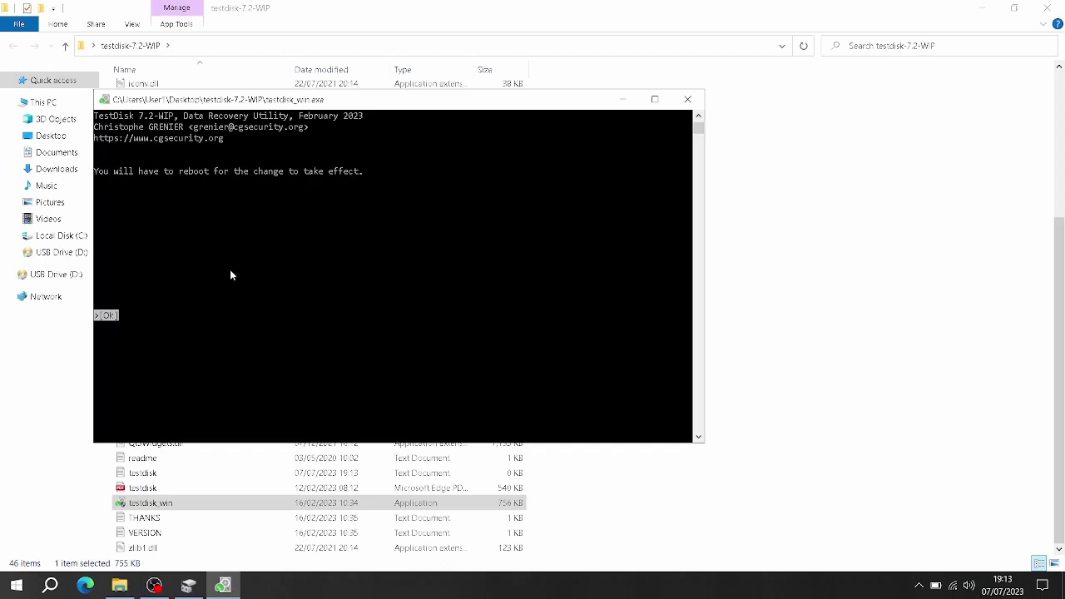
- Bring the testdisk-7.2-WIP folder window back to the front
left_click(119, 587)
left_click(119, 587)
left_click(119, 587)
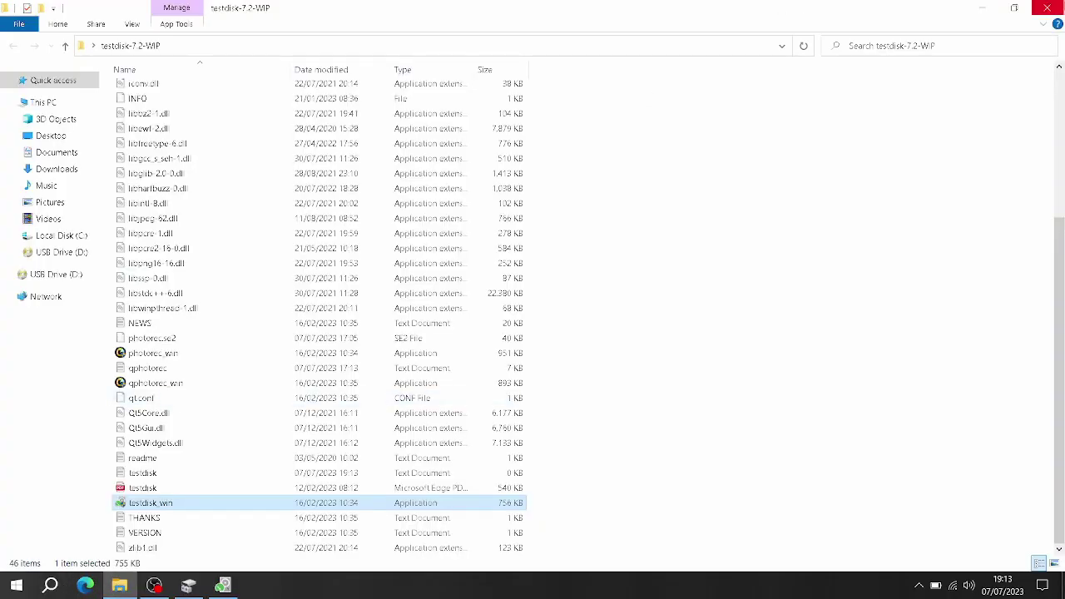
- Reopen Disk Management via 'create' search and open the restored 14.48 GB D: partition
left_click(1059, 8)
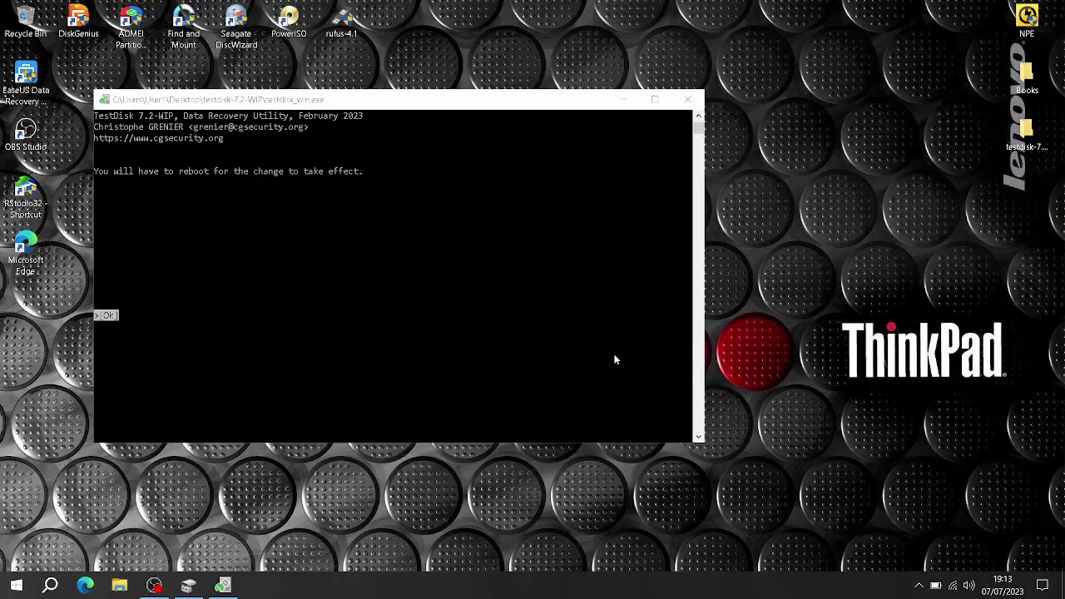
left_click(48, 585)
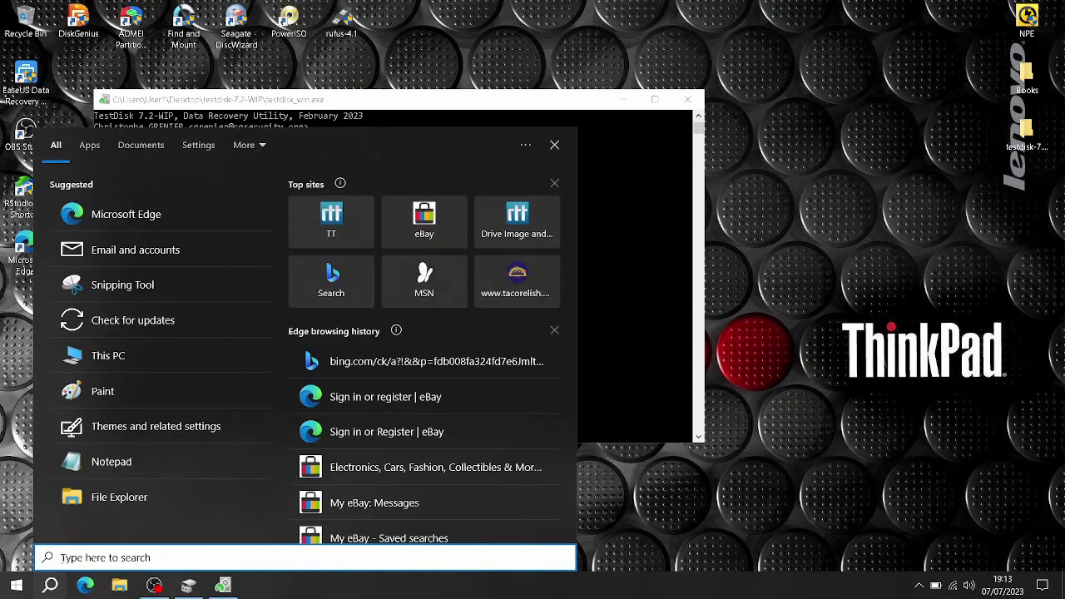
type("create")
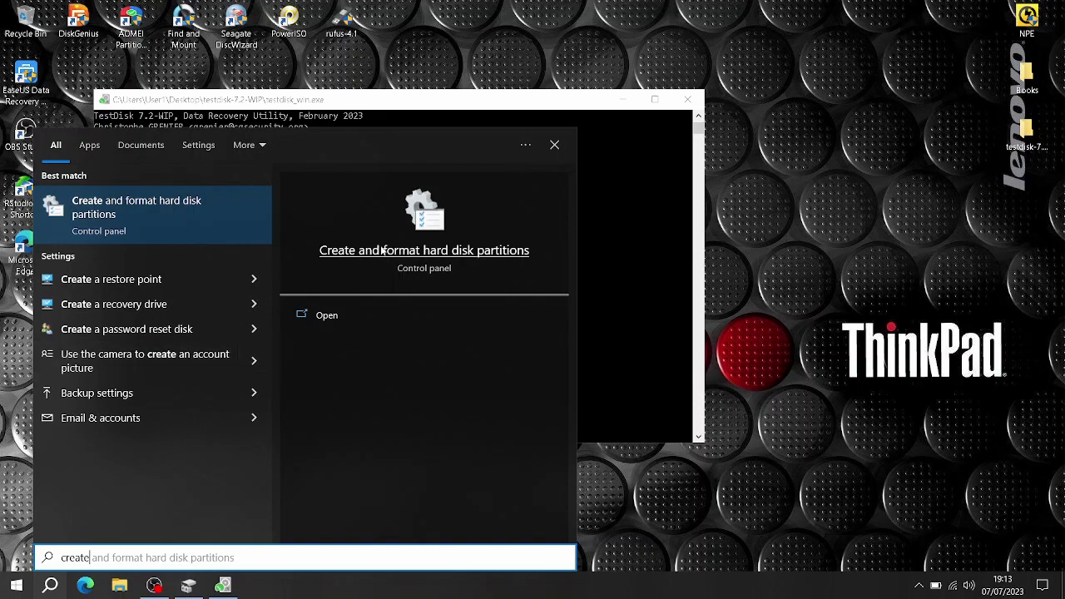
left_click(382, 250)
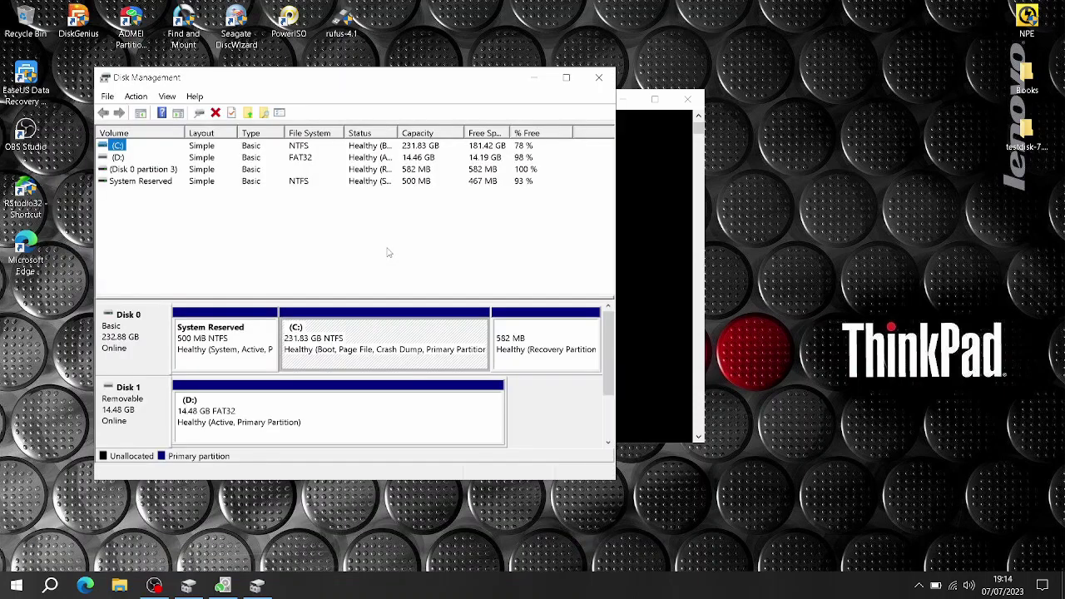
left_click(282, 415)
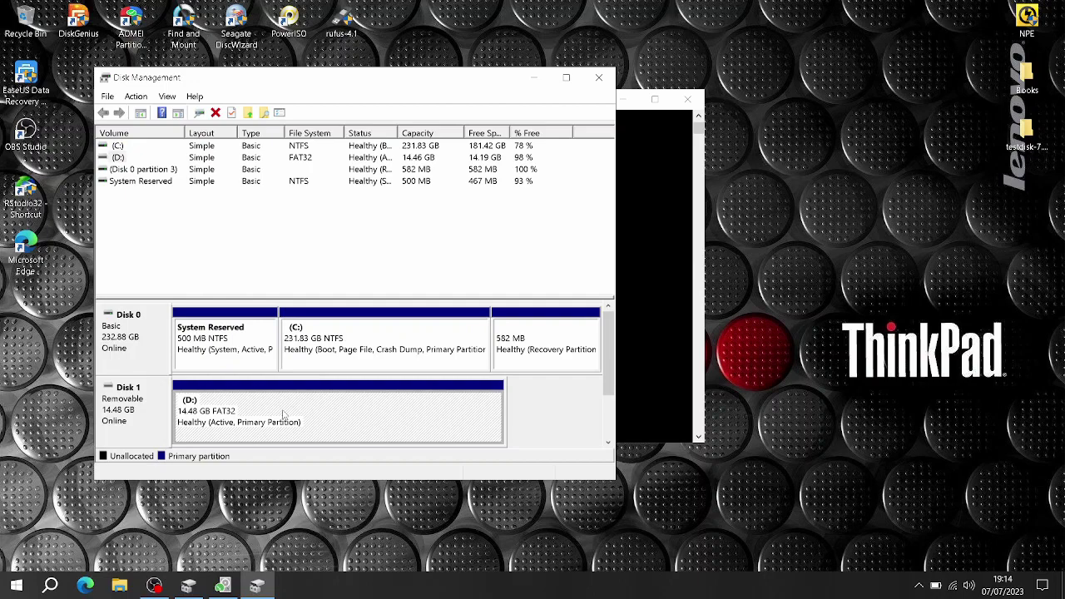
right_click(283, 414)
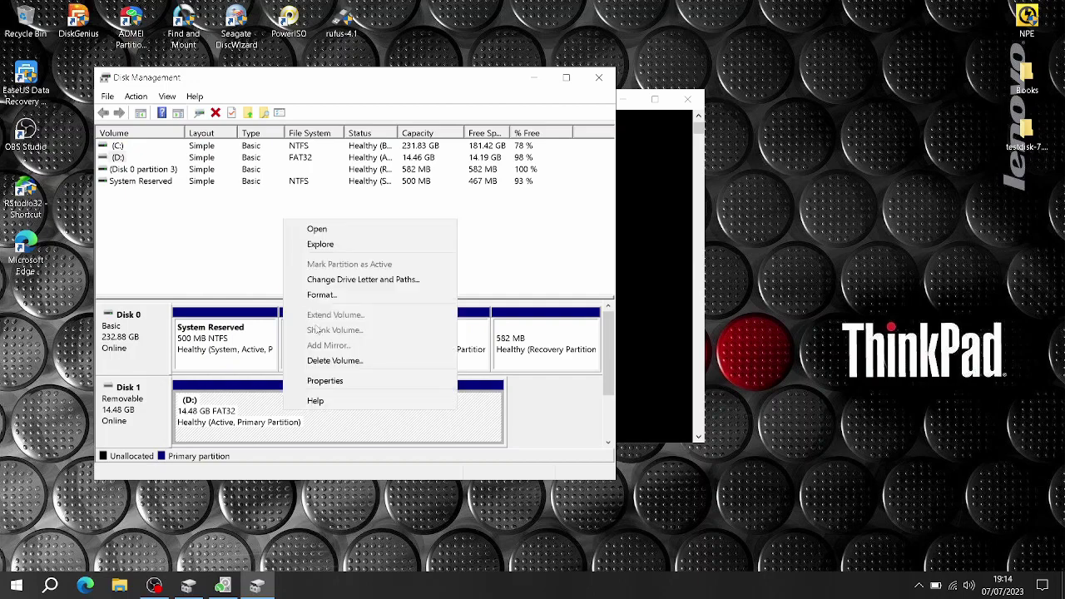
left_click(335, 228)
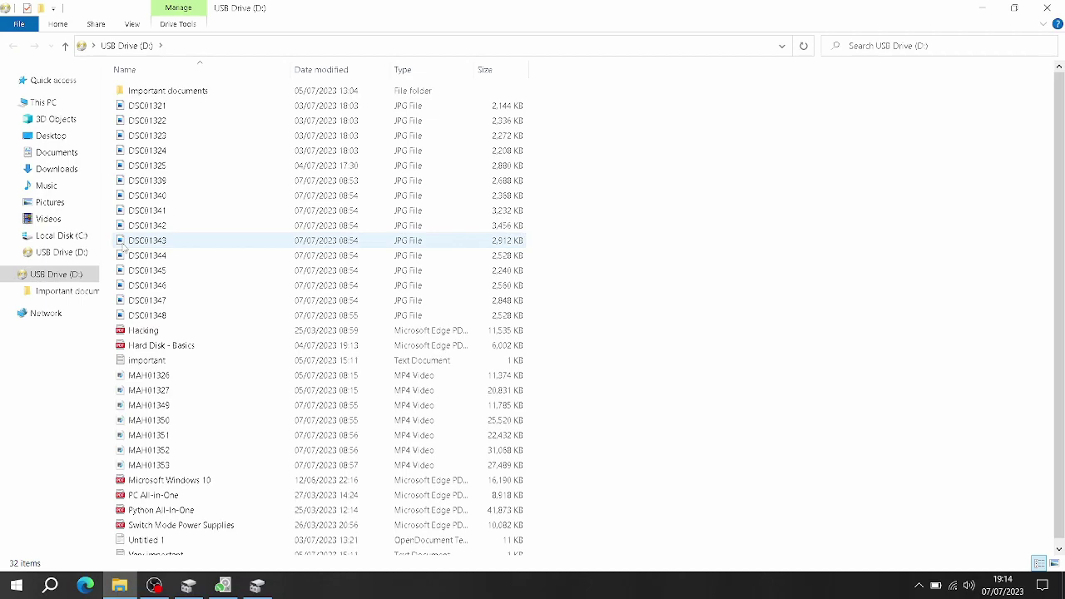
- Select all 32 items on USB Drive (D:) and delete them, confirming with Yes
scroll(1055, 242, "down", 1)
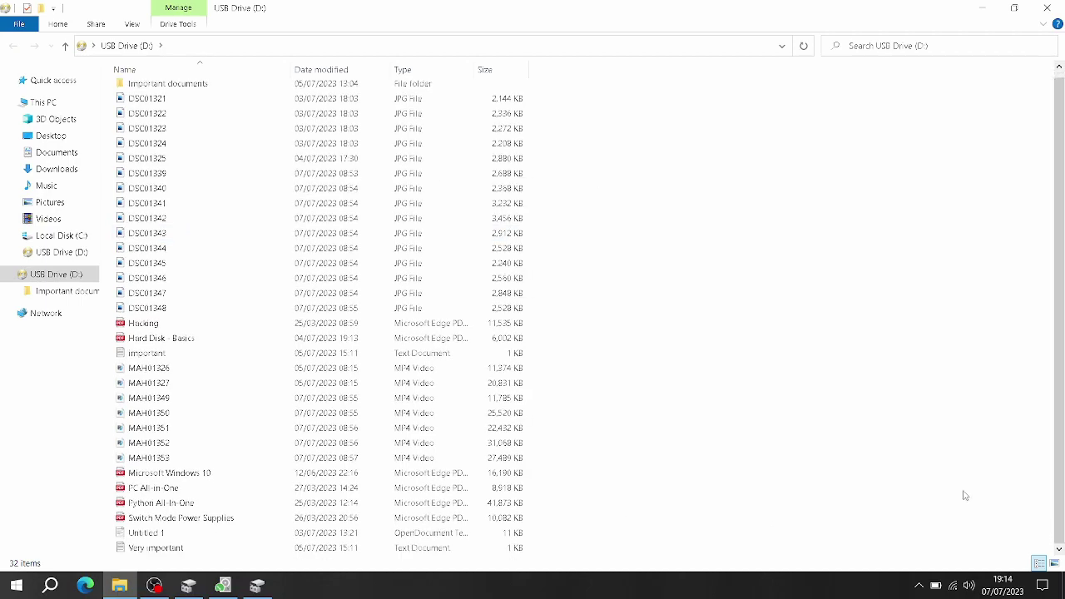
left_click_drag(540, 545, 332, 7)
right_click(290, 172)
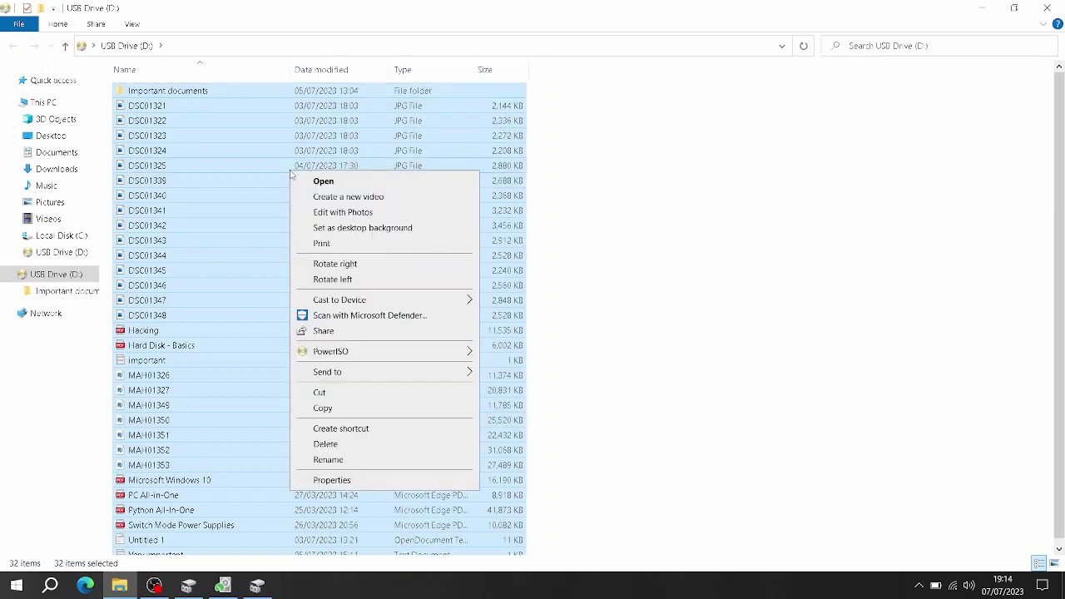
left_click(337, 443)
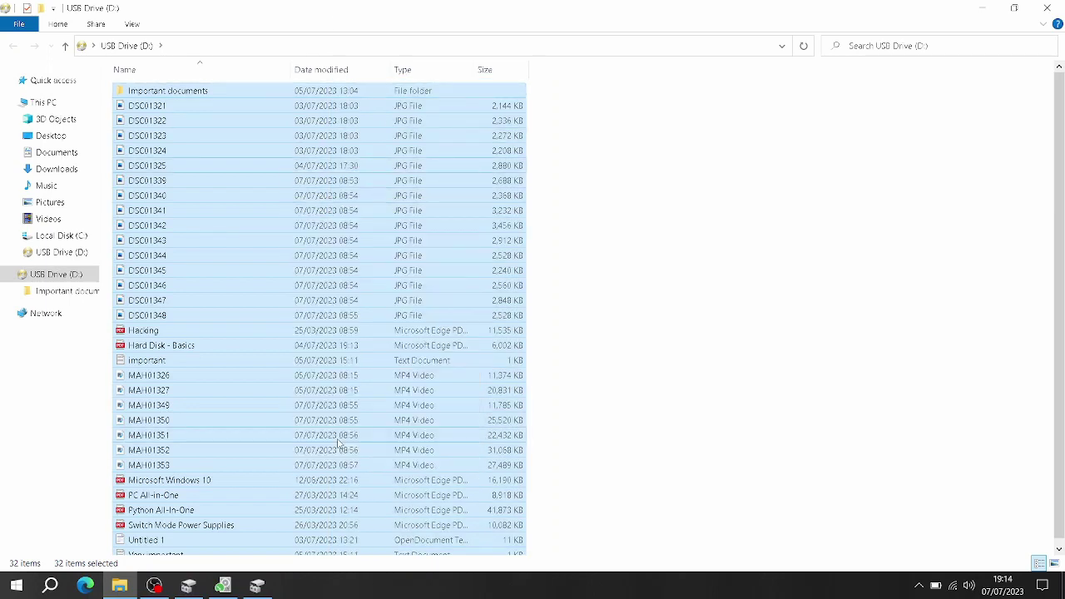
left_click(567, 305)
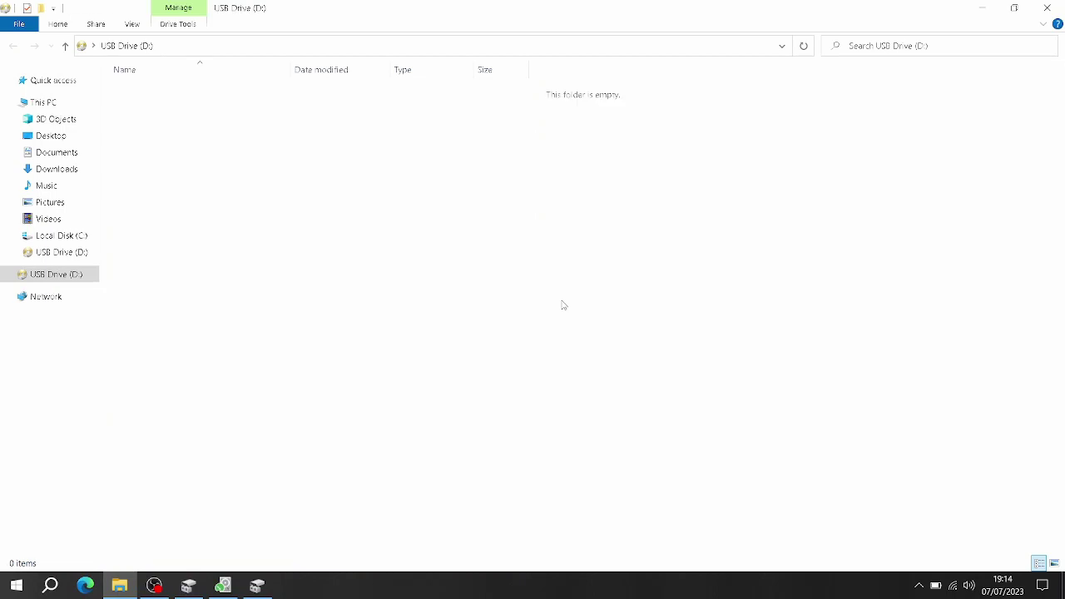
right_click(259, 259)
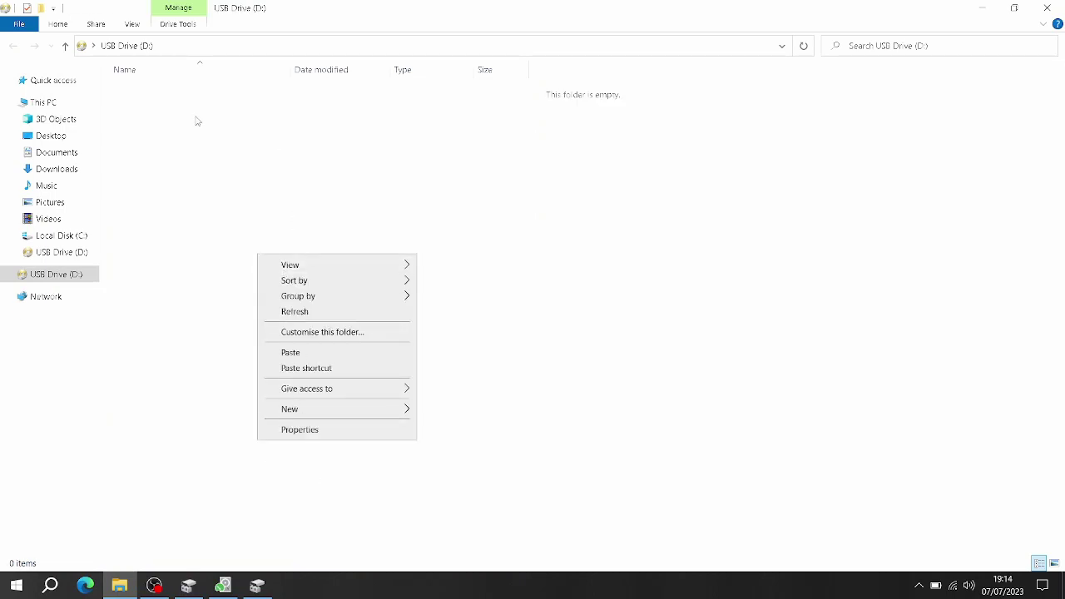
left_click(145, 227)
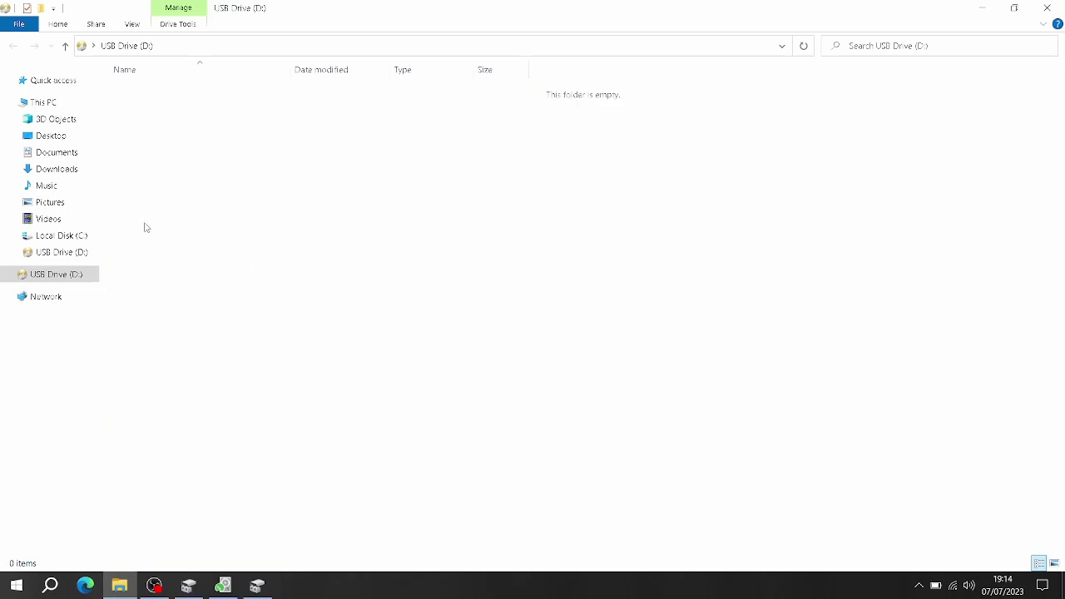
- Format USB Drive (D:) as FAT32, confirming the data wipe, then close the Format dialog
right_click(61, 273)
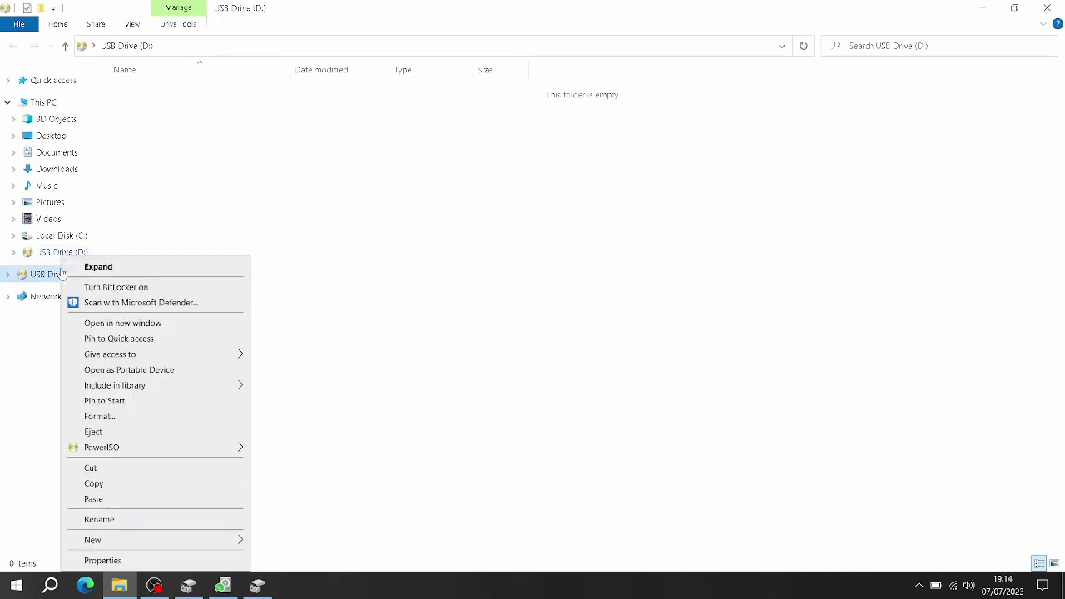
left_click(98, 416)
left_click(129, 423)
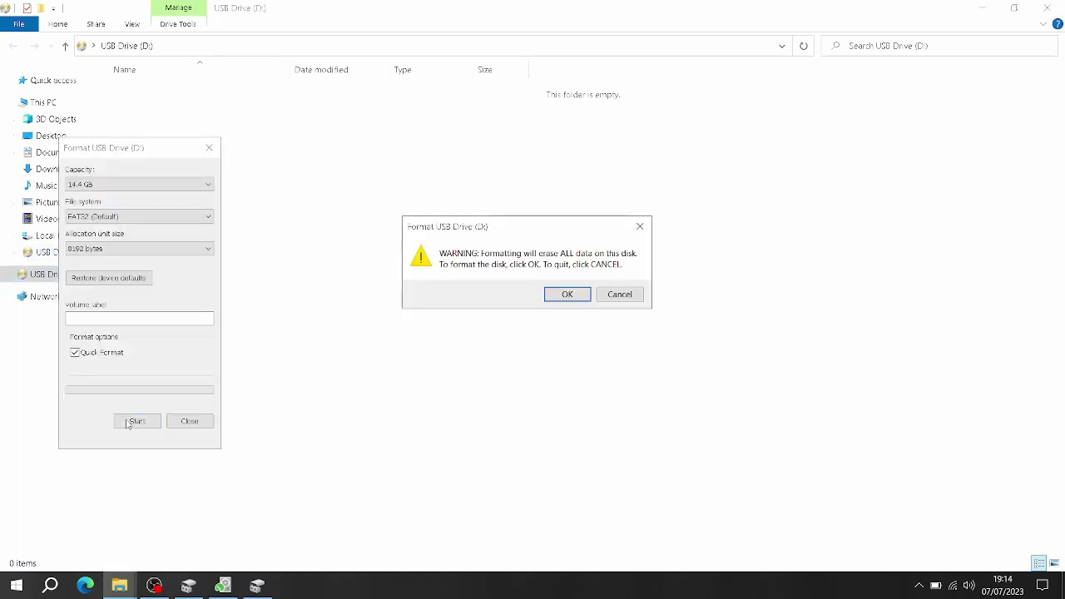
left_click(567, 295)
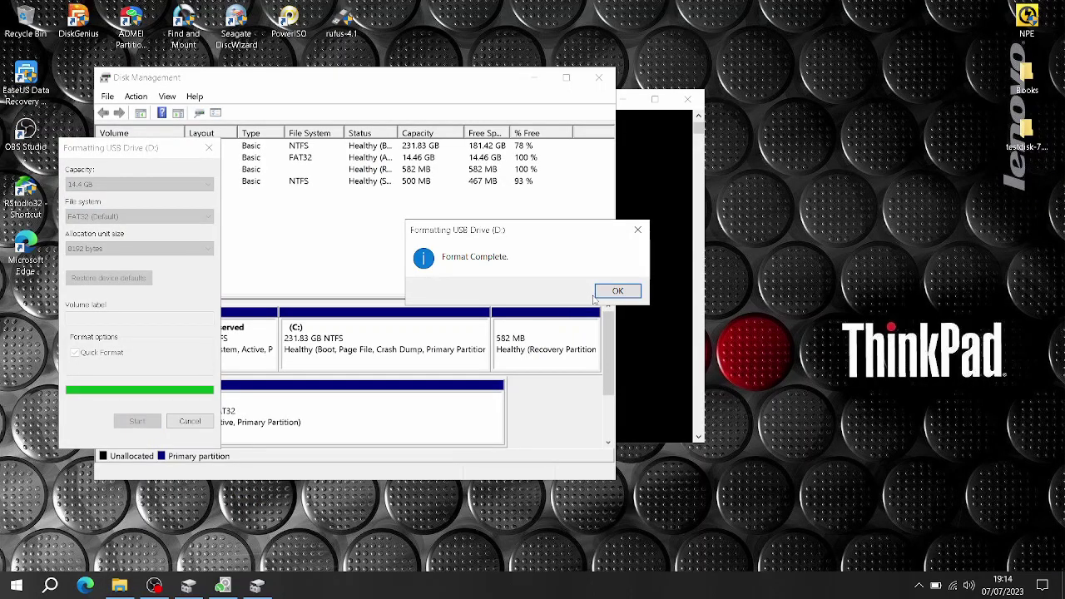
left_click(607, 293)
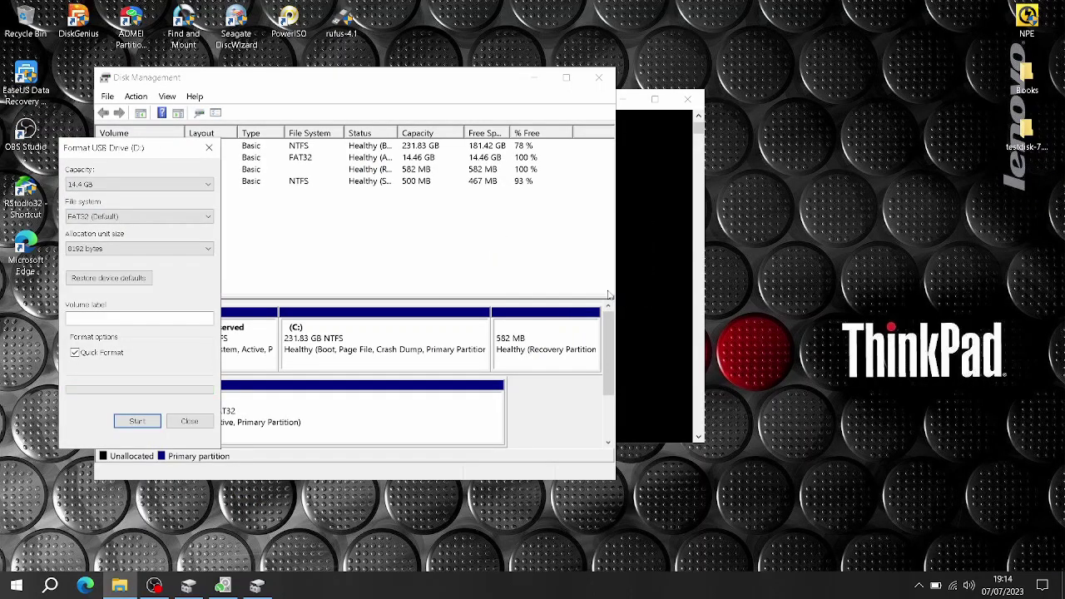
left_click(175, 423)
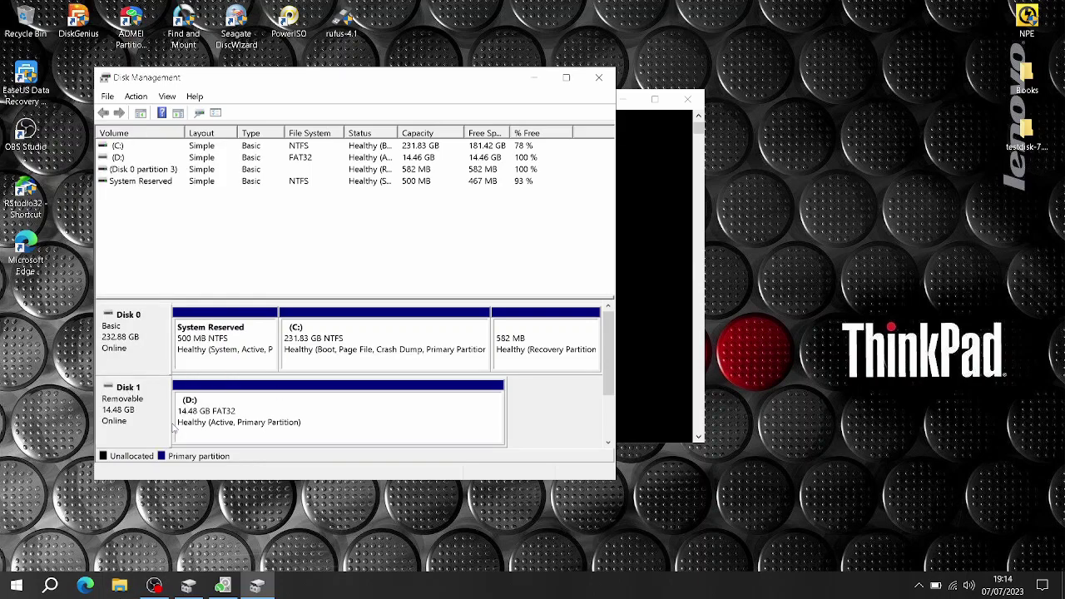
- Open D: from Disk Management to check it is empty, then close Explorer, Disk Management and TestDisk
left_click(251, 419)
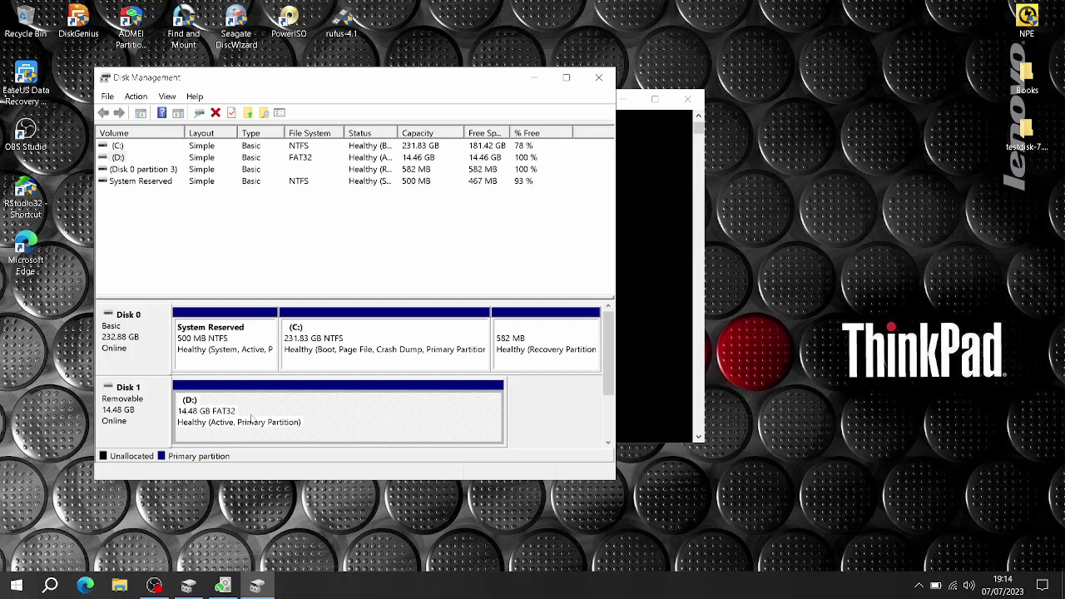
right_click(250, 419)
left_click(291, 231)
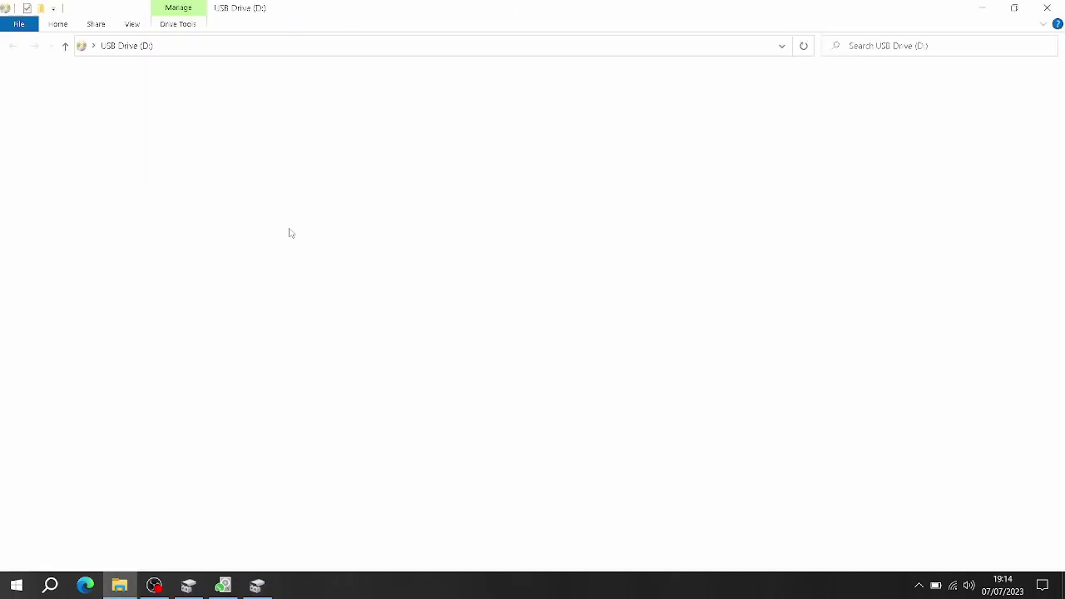
left_click(1040, 7)
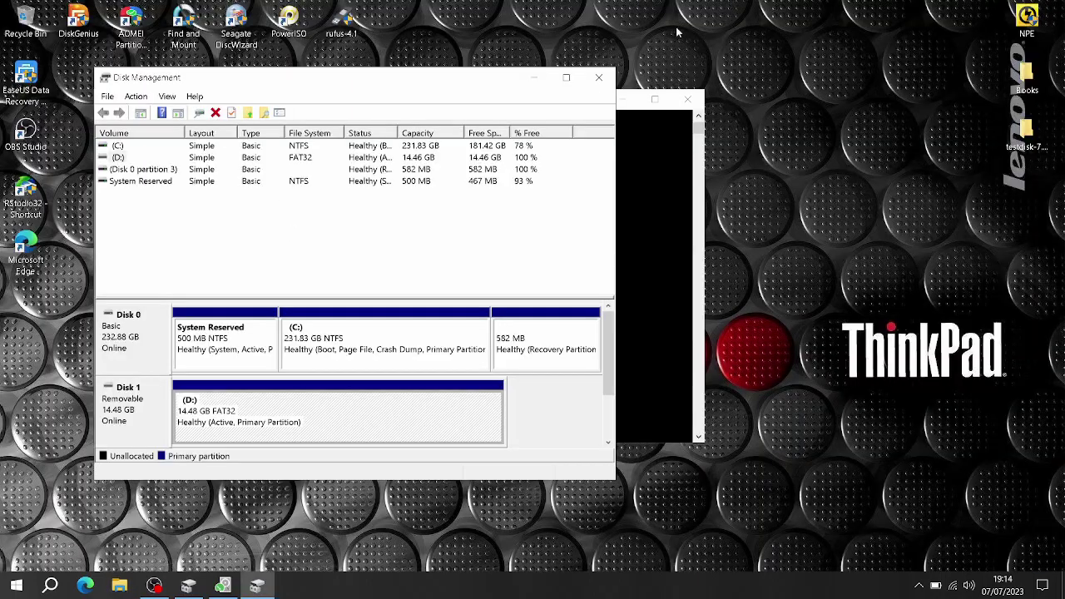
left_click(598, 77)
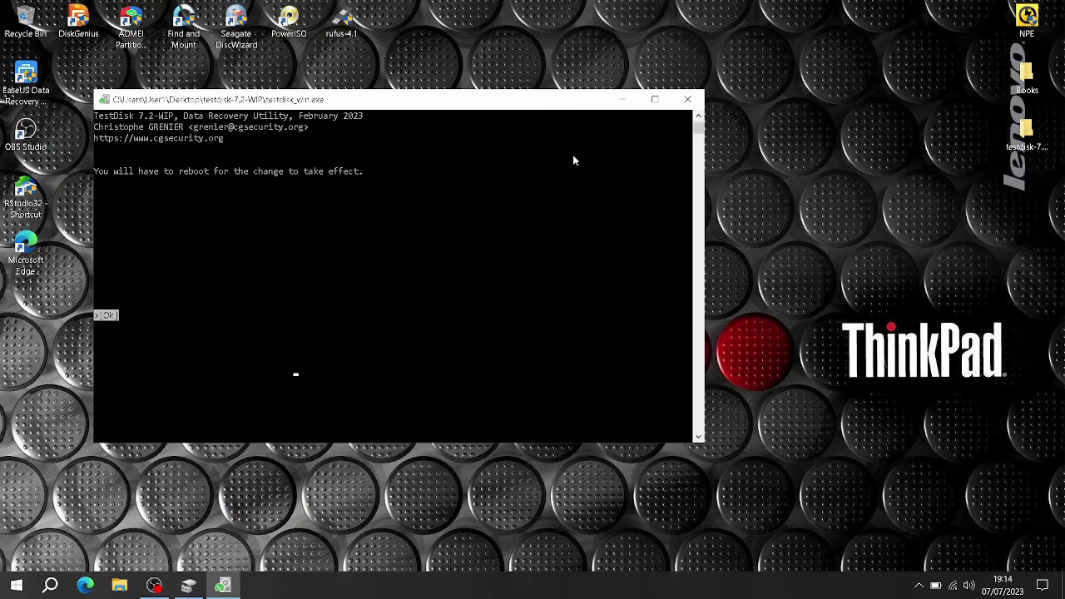
left_click(688, 100)
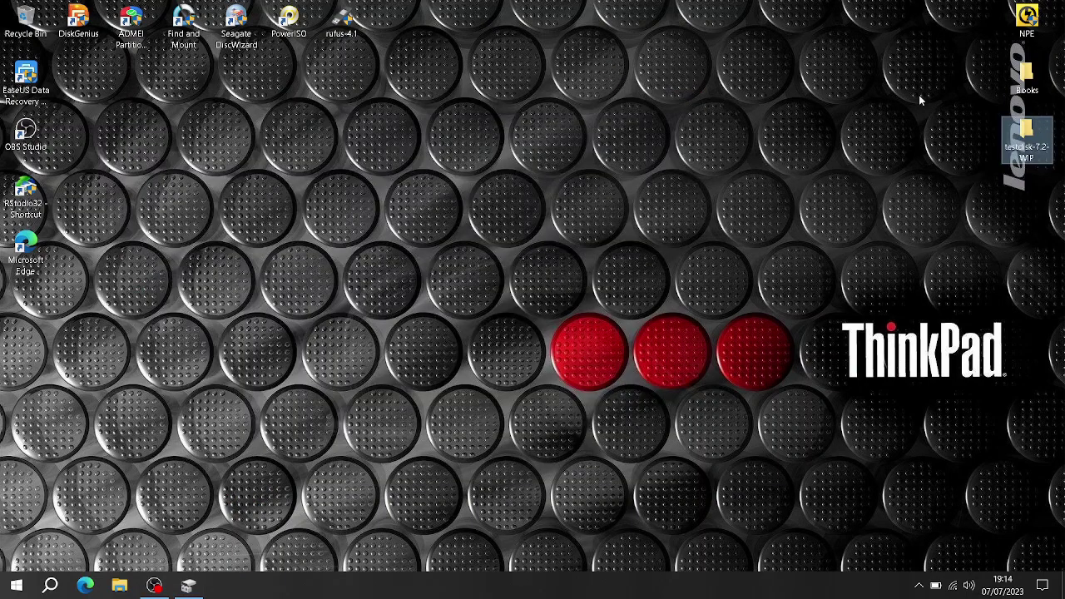
- Open the testdisk-7.2-WIP folder and run qphotorec_win from the bottom of the list
double_click(1040, 138)
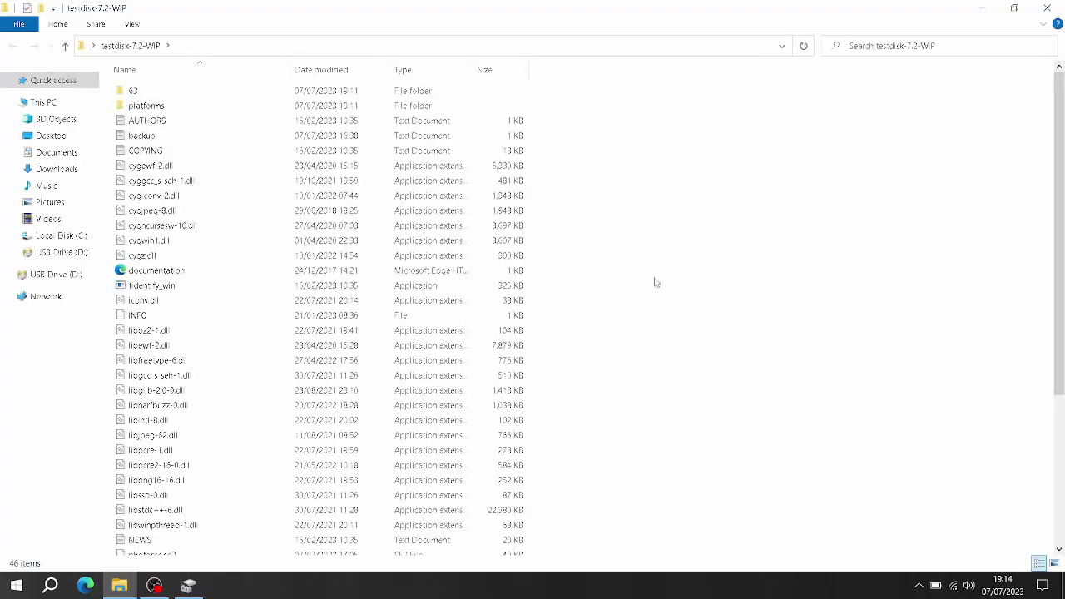
scroll(525, 322, "down", 3)
scroll(524, 322, "down", 2)
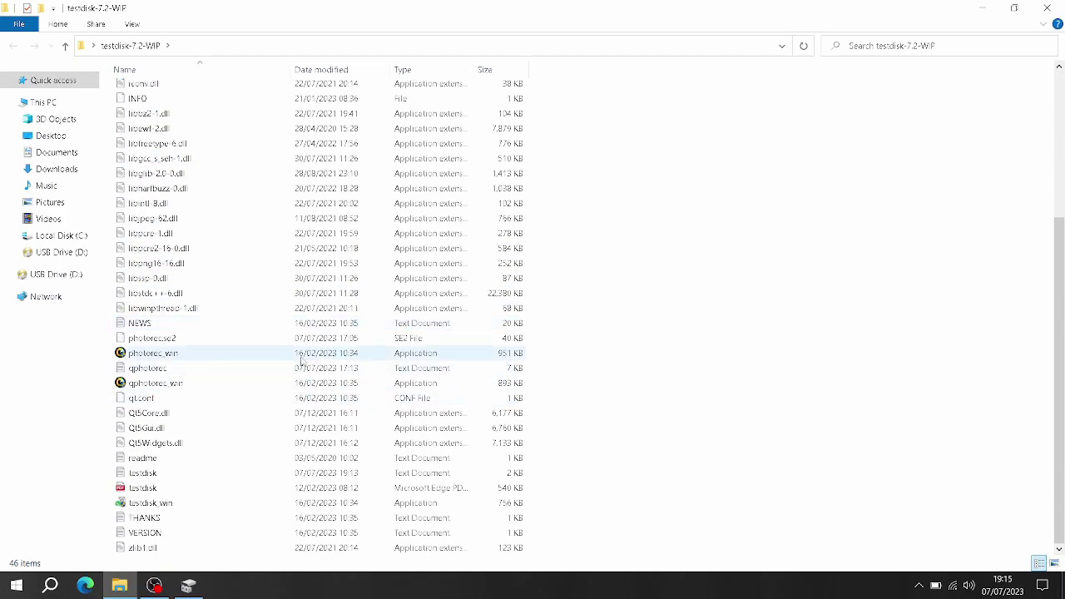
double_click(176, 384)
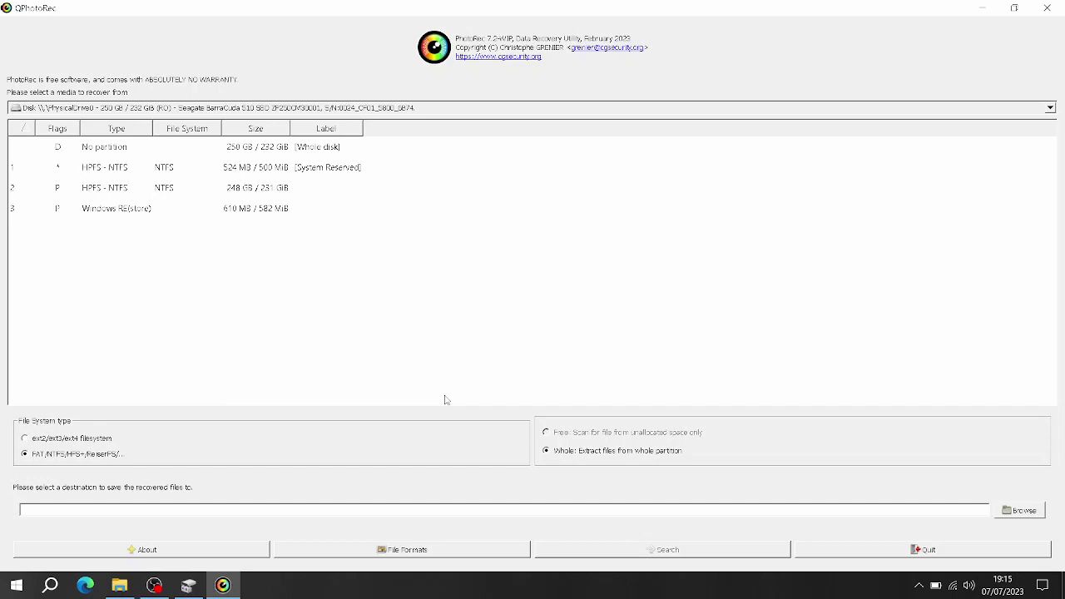
- Recover from the 15 GB SanDisk drive (PhysicalDrive1) into the Videos folder and start Search
left_click(1045, 109)
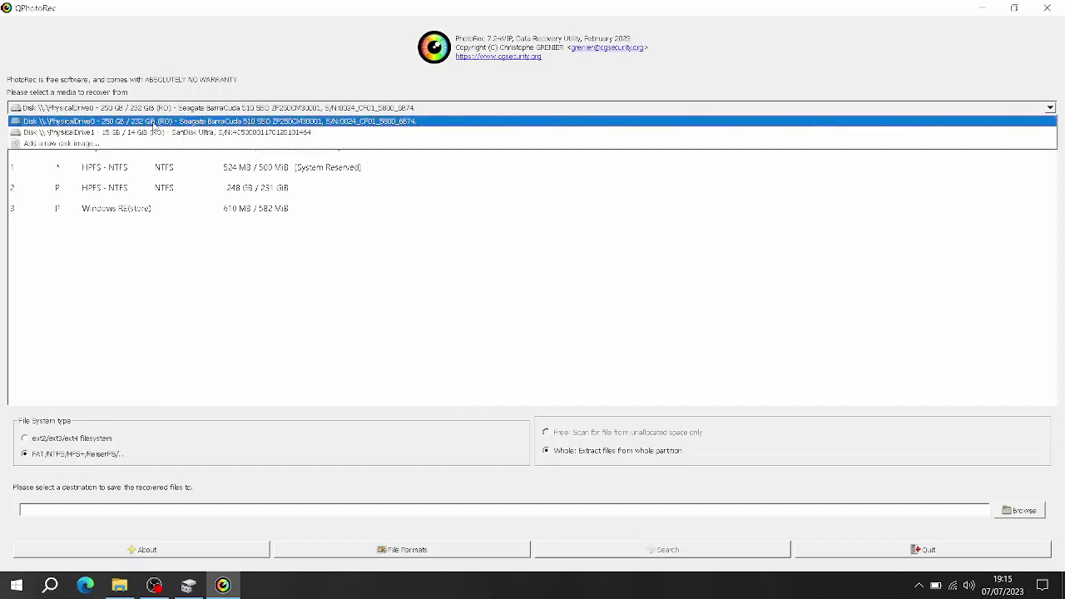
left_click(154, 133)
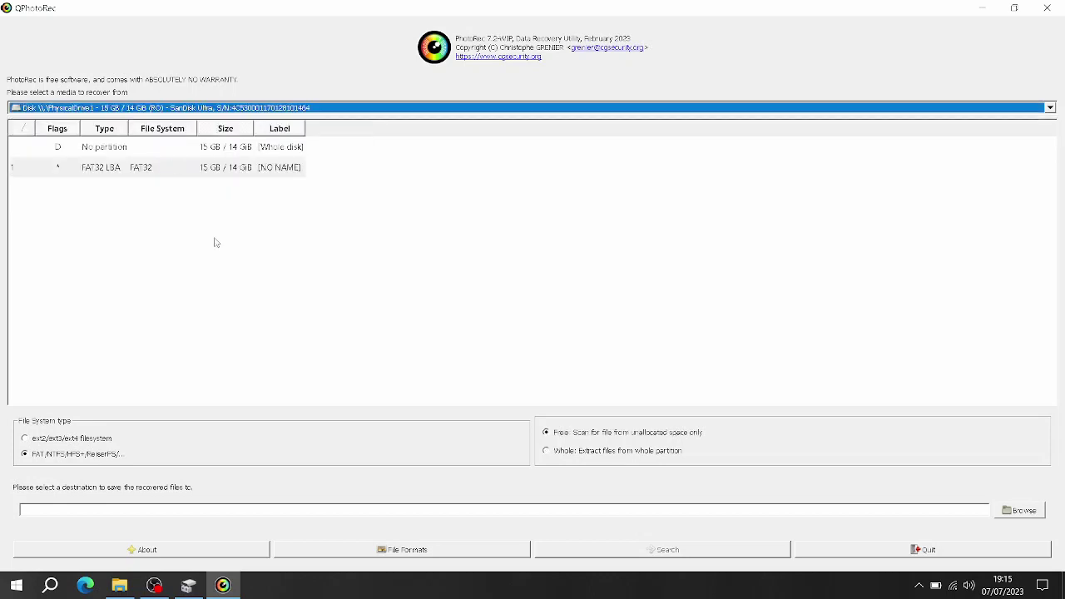
left_click(1019, 509)
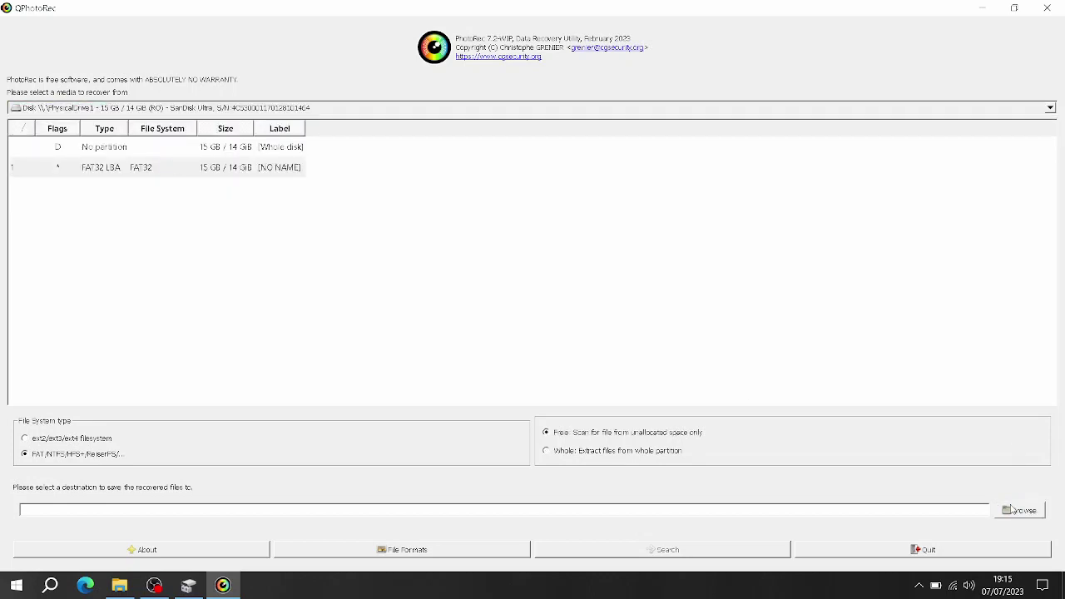
left_click(35, 246)
left_click(394, 326)
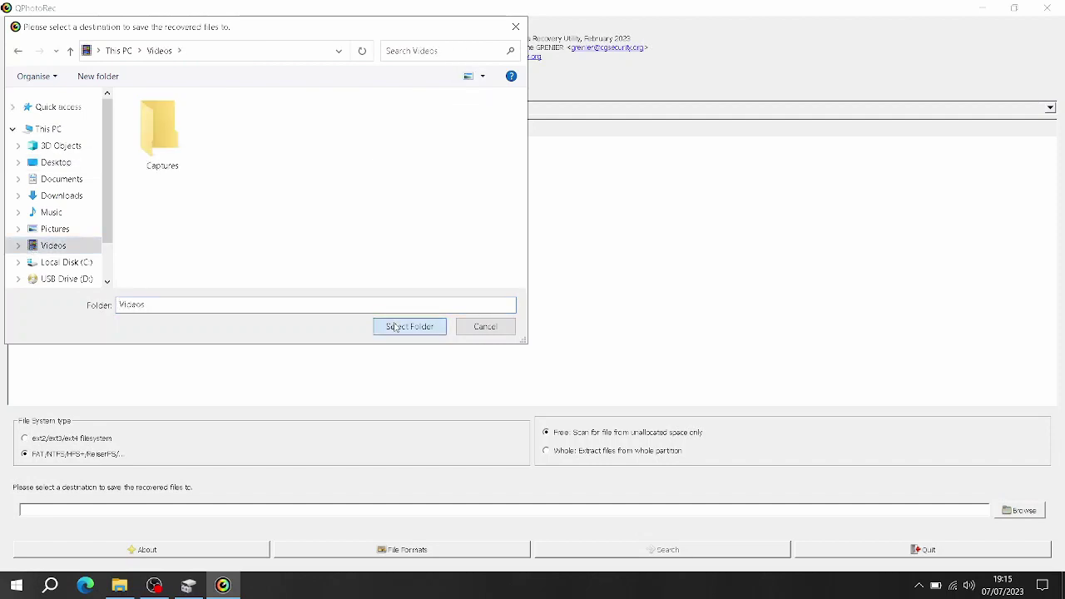
left_click(617, 560)
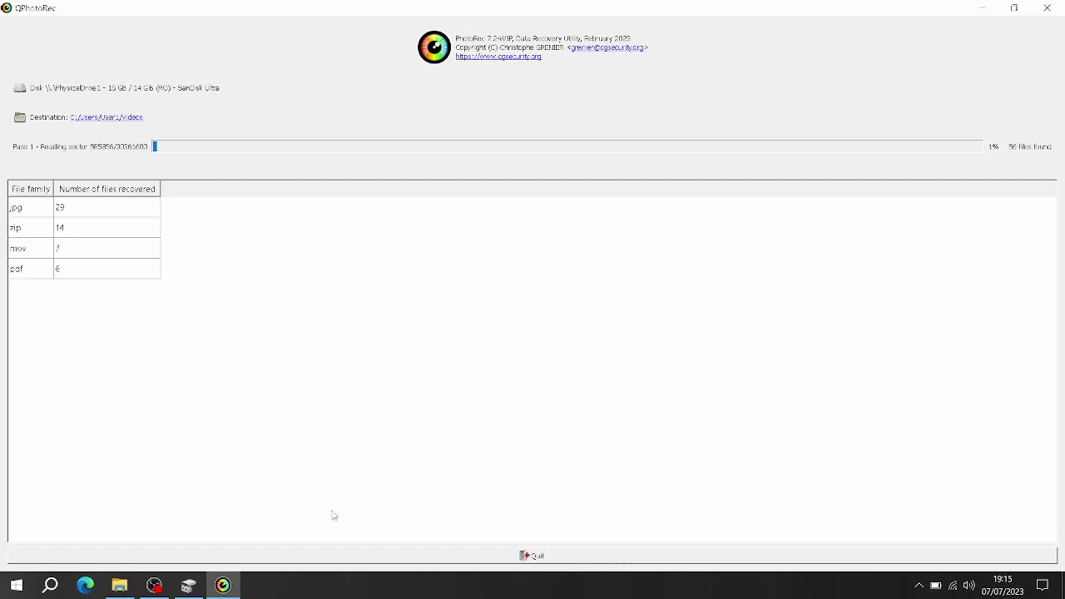
left_click(158, 585)
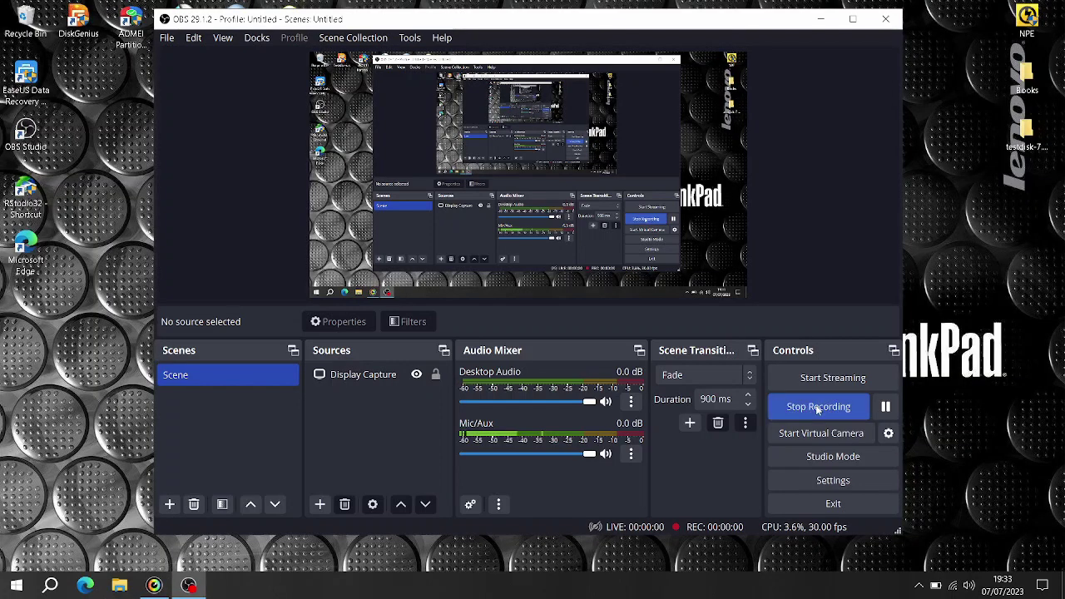
- Review the 57 recovered files in QPhotoRec, close it, and open File Explorer
left_click(154, 585)
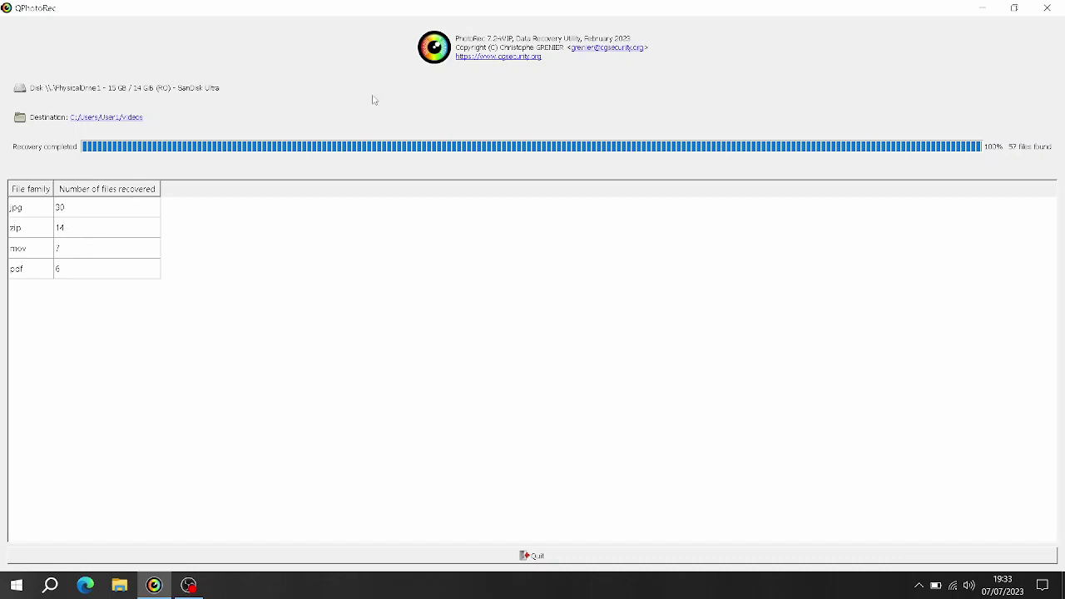
left_click(1044, 10)
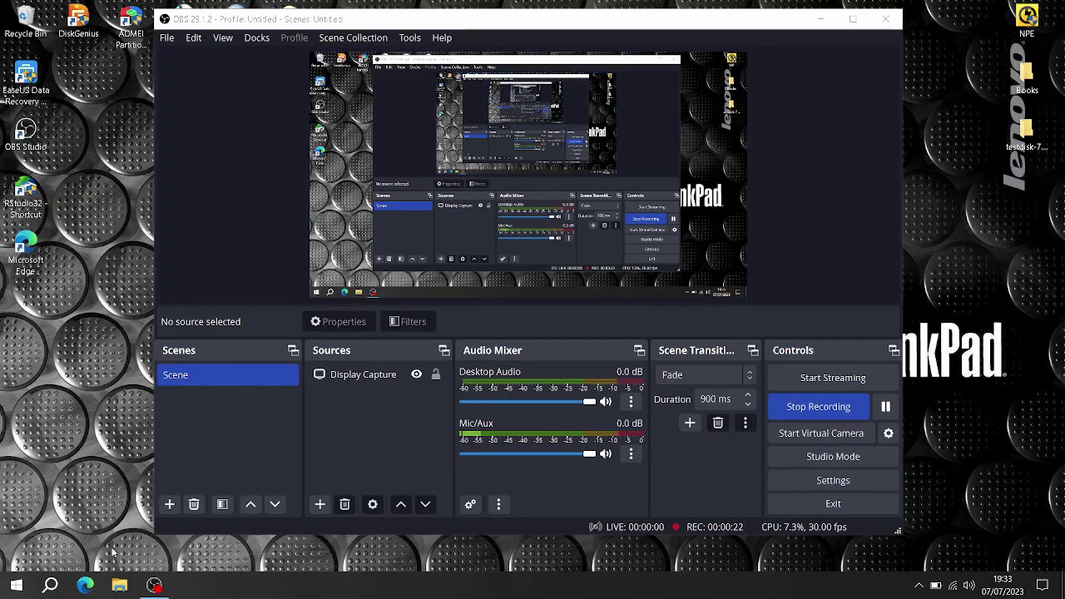
left_click(119, 586)
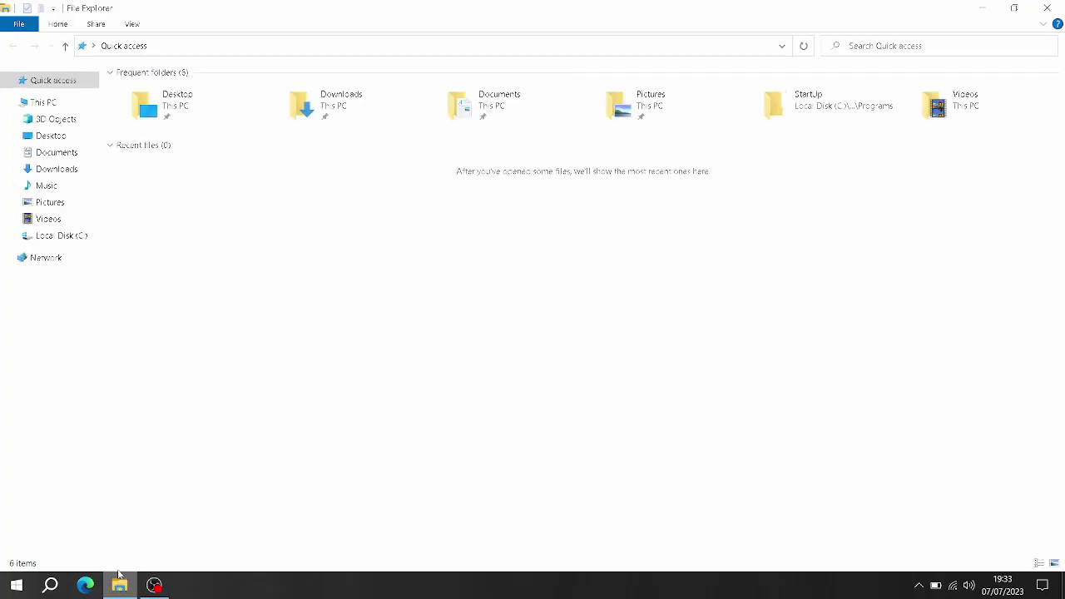
- Open Videos > recup_dir.1 and view the recovered photos f0046000 and f0084592
left_click(52, 219)
double_click(207, 121)
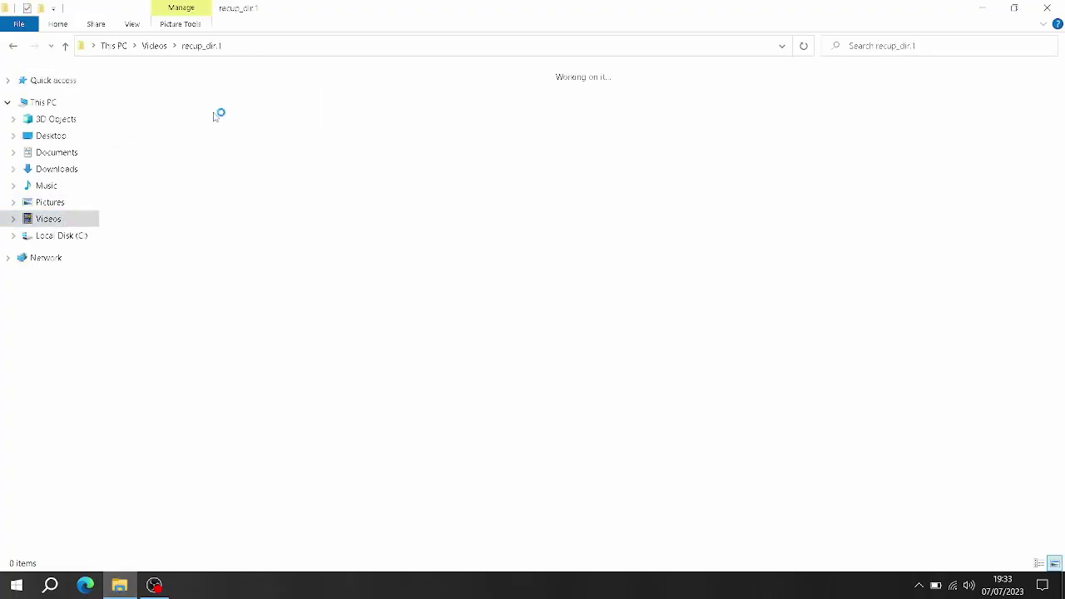
scroll(1049, 114, "down", 1)
scroll(1050, 114, "up", 1)
double_click(454, 98)
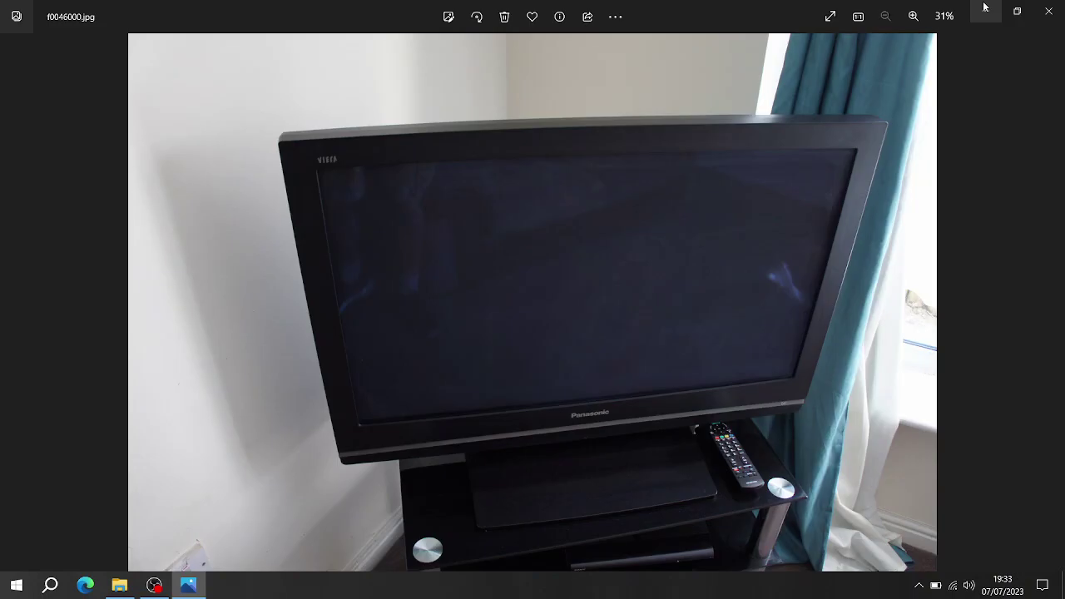
left_click(1047, 14)
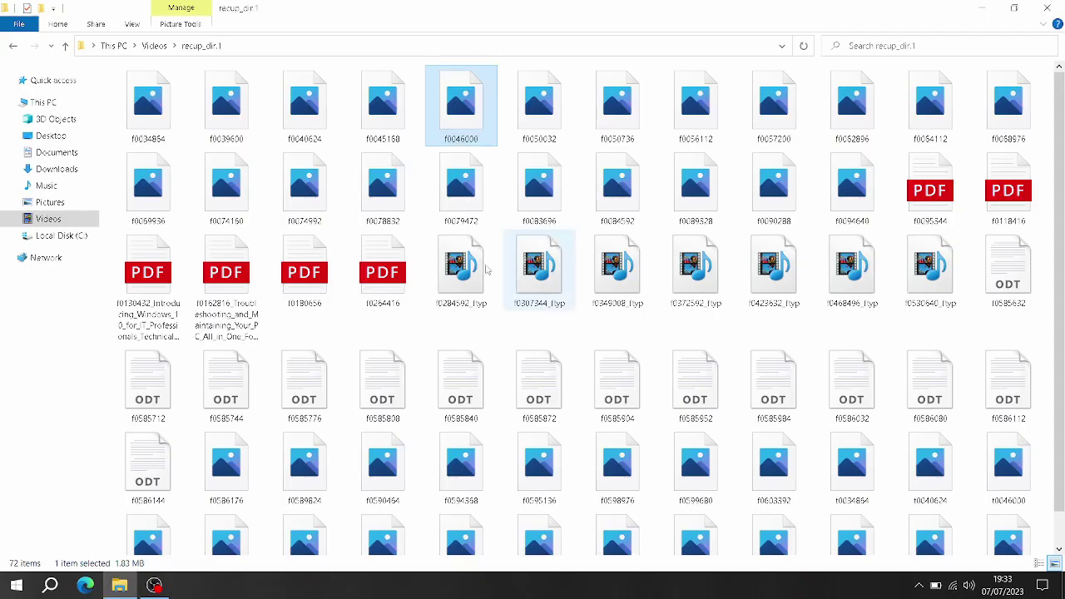
left_click(612, 183)
double_click(611, 182)
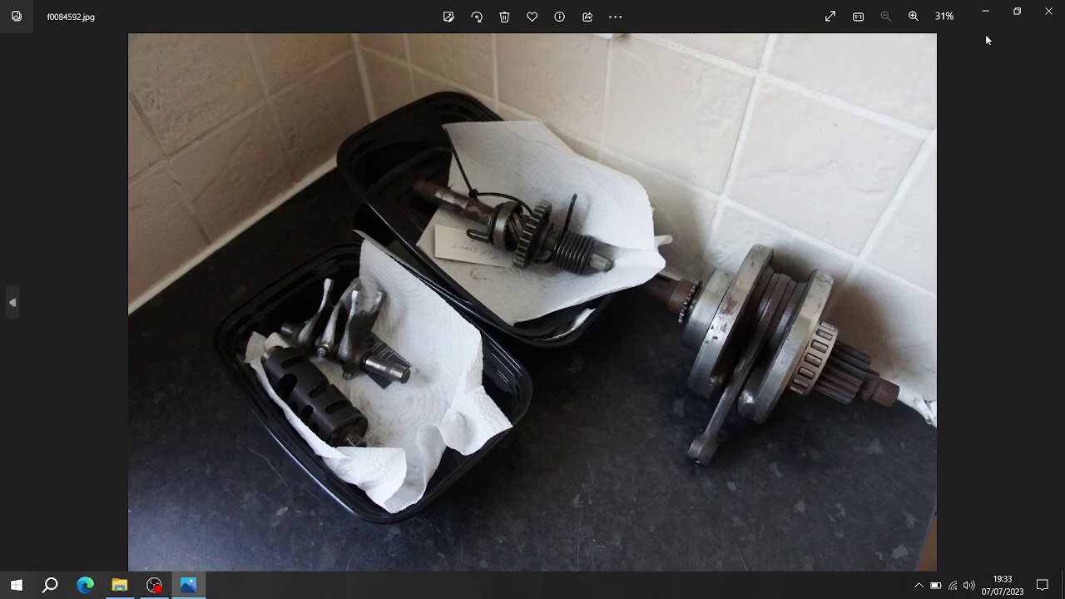
left_click(1048, 12)
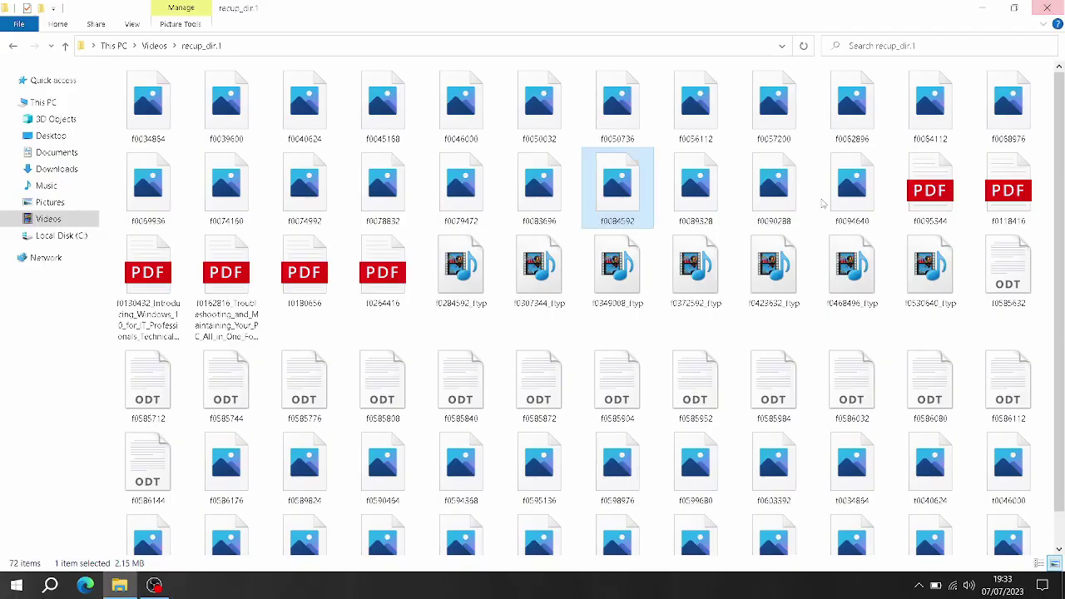
- Play the recovered video clips f0372592_ftyp and f0349008_ftyp
left_click(674, 282)
double_click(675, 278)
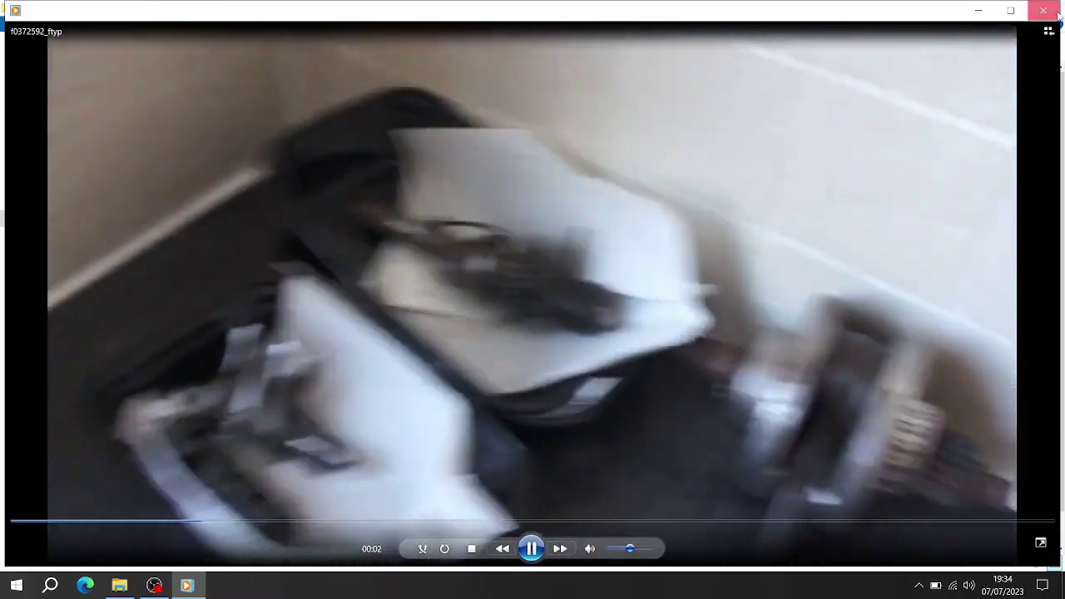
left_click(1055, 11)
left_click(599, 269)
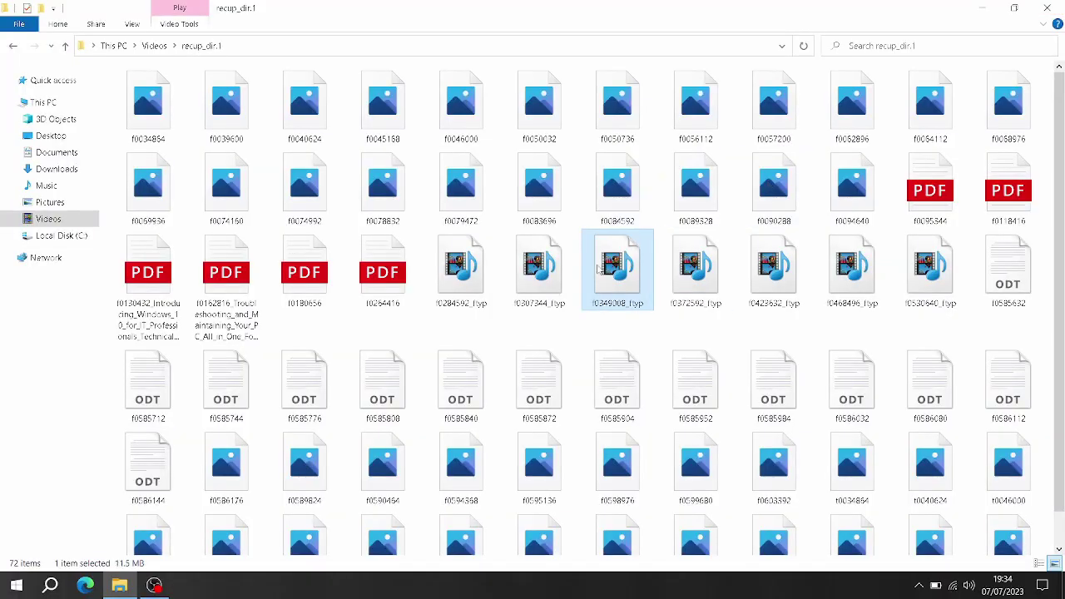
double_click(598, 269)
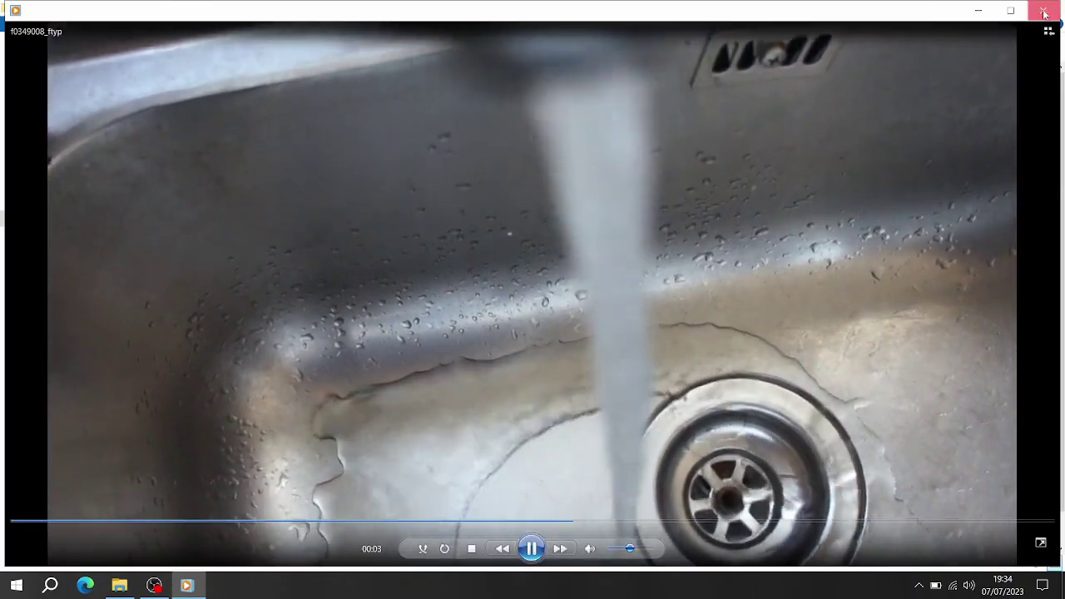
left_click(1042, 10)
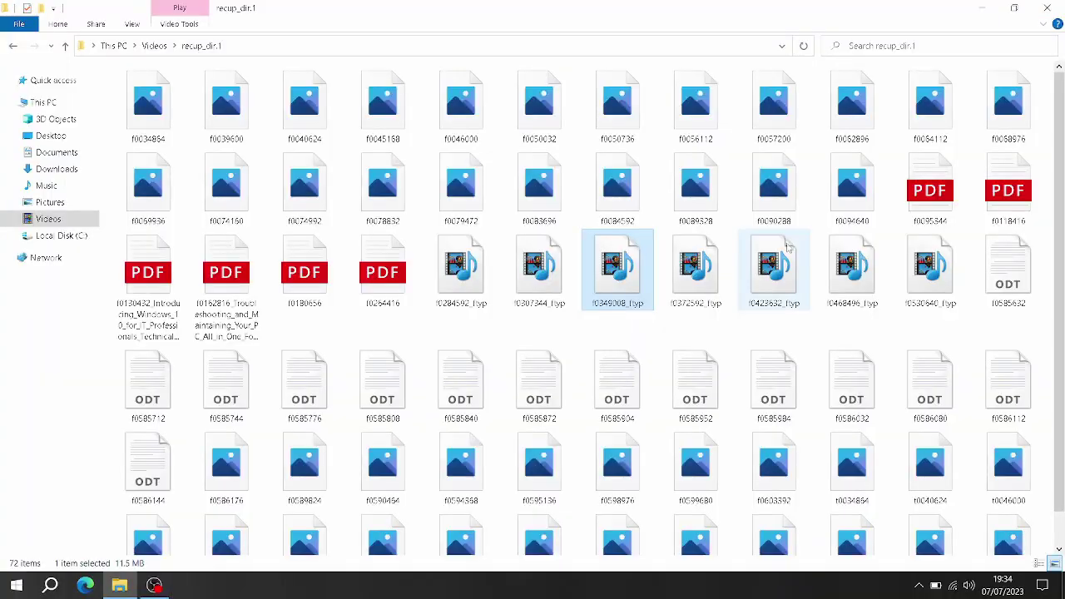
- Open the recovered ODT documents f0585840 and f0585952 in WordPad
left_click(464, 397)
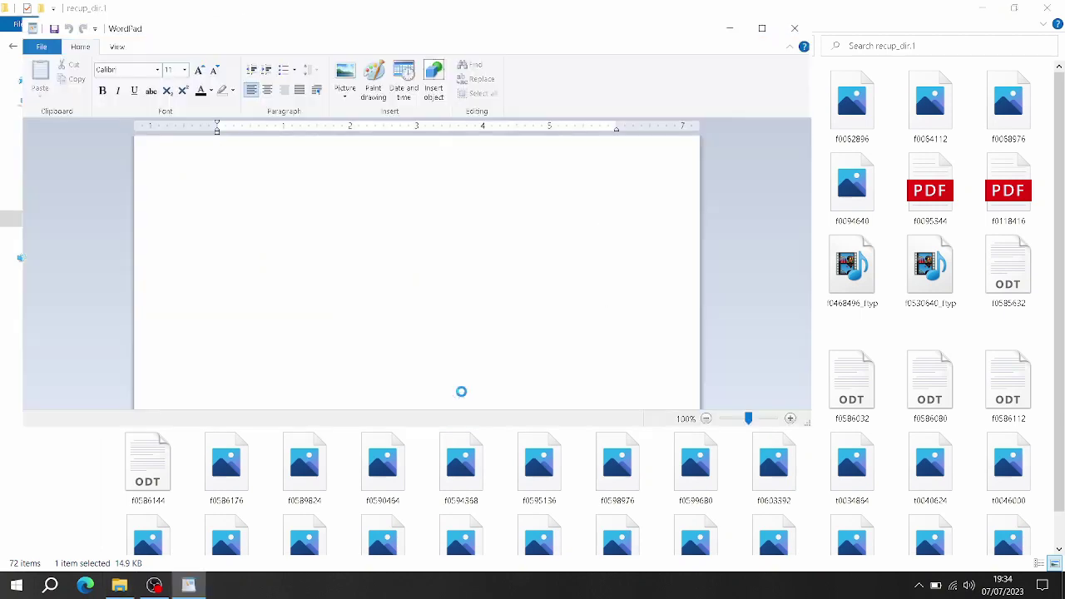
left_click(795, 30)
left_click(726, 387)
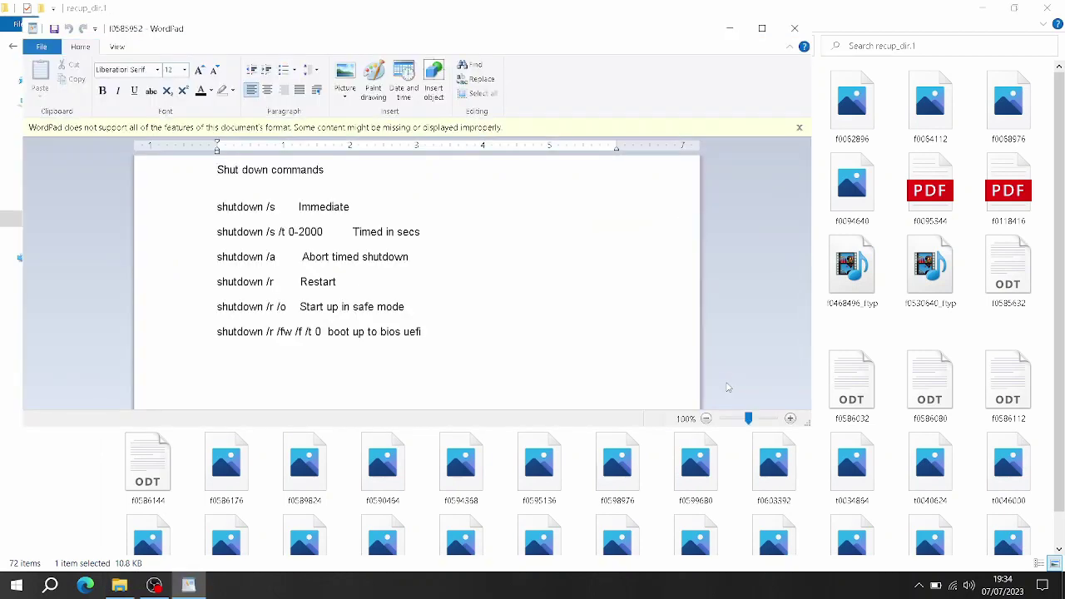
left_click(794, 28)
- View photo f0590464 and the next two recovered photos, then close the recup_dir.1 window
scroll(927, 267, "down", 1)
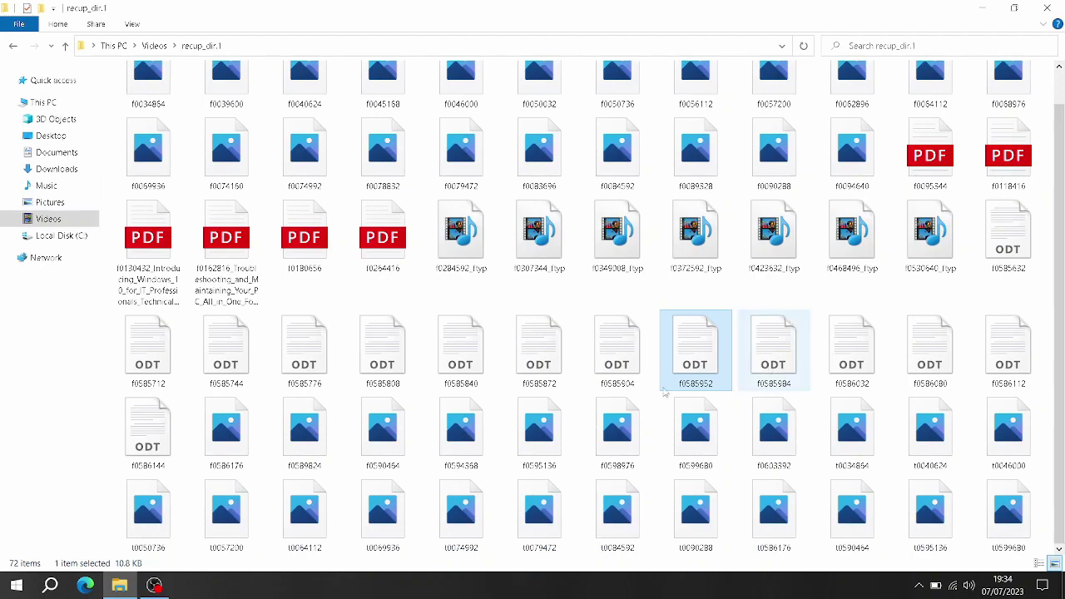
double_click(406, 436)
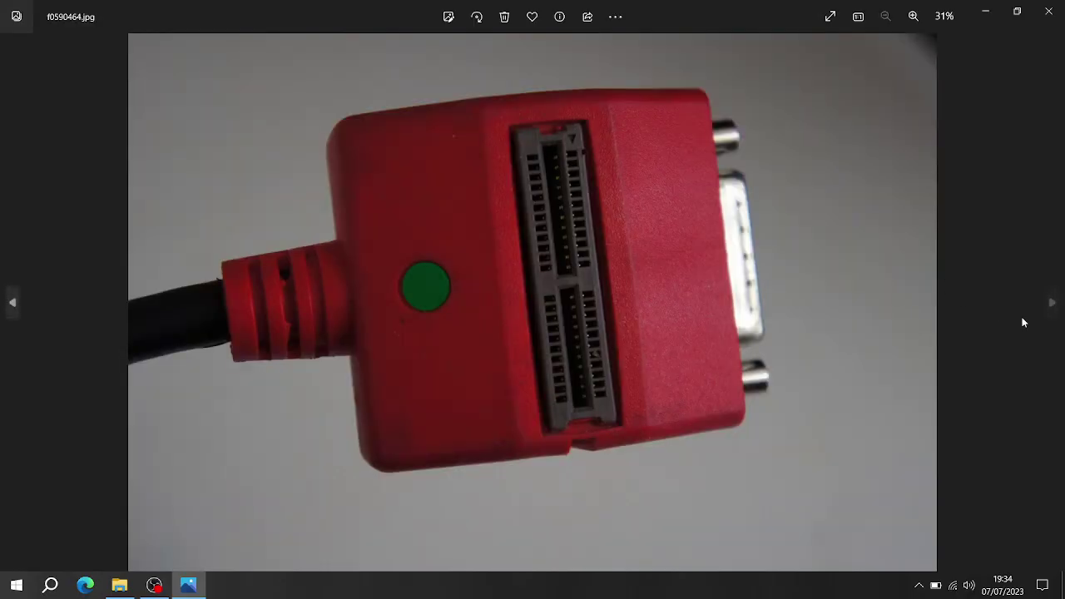
left_click(1050, 302)
left_click(1050, 302)
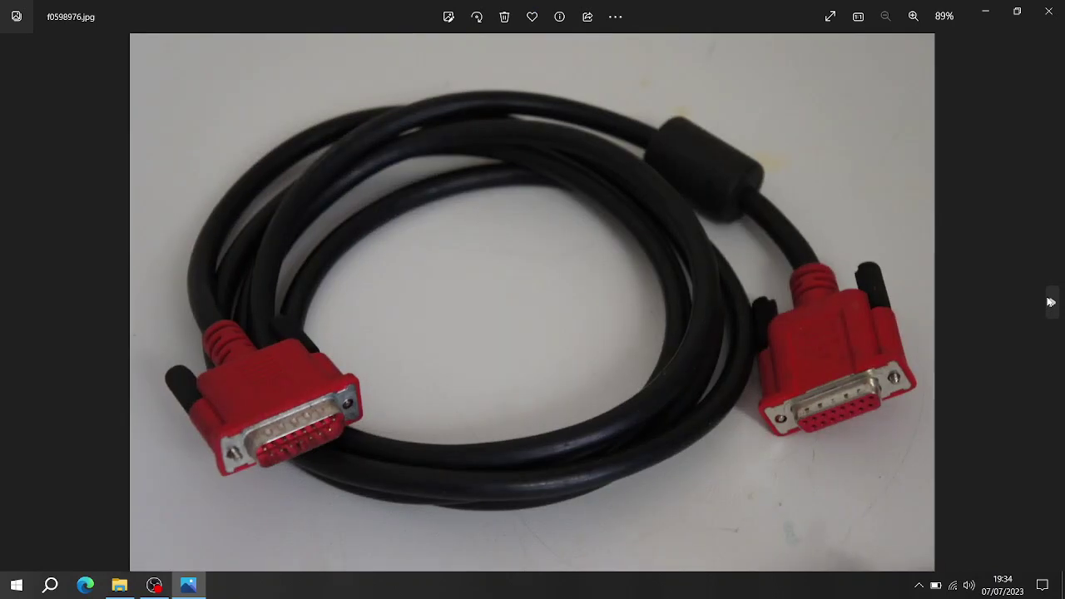
left_click(1052, 10)
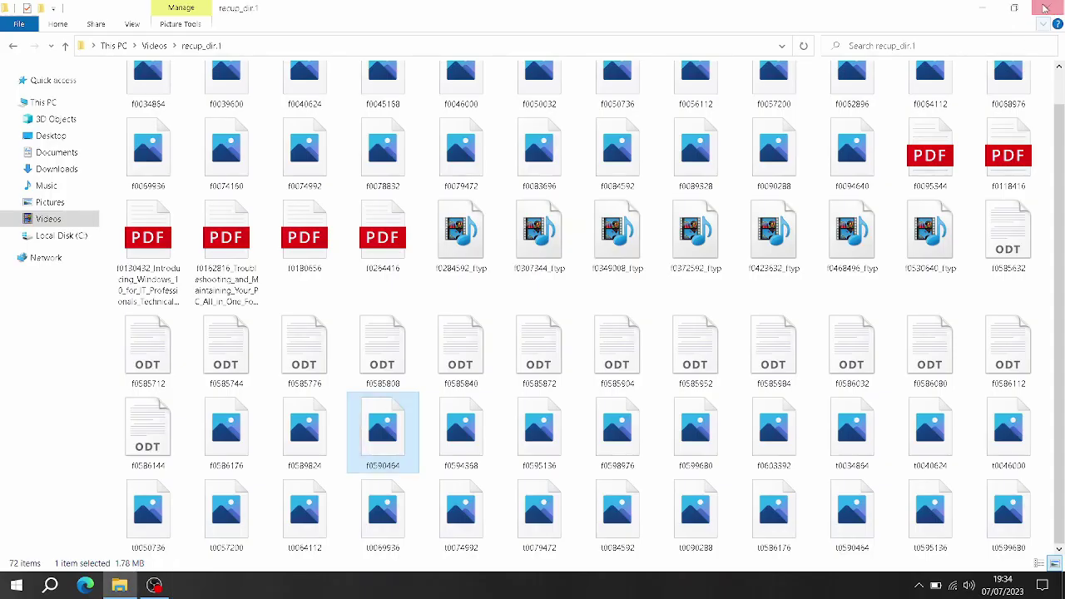
left_click(1045, 6)
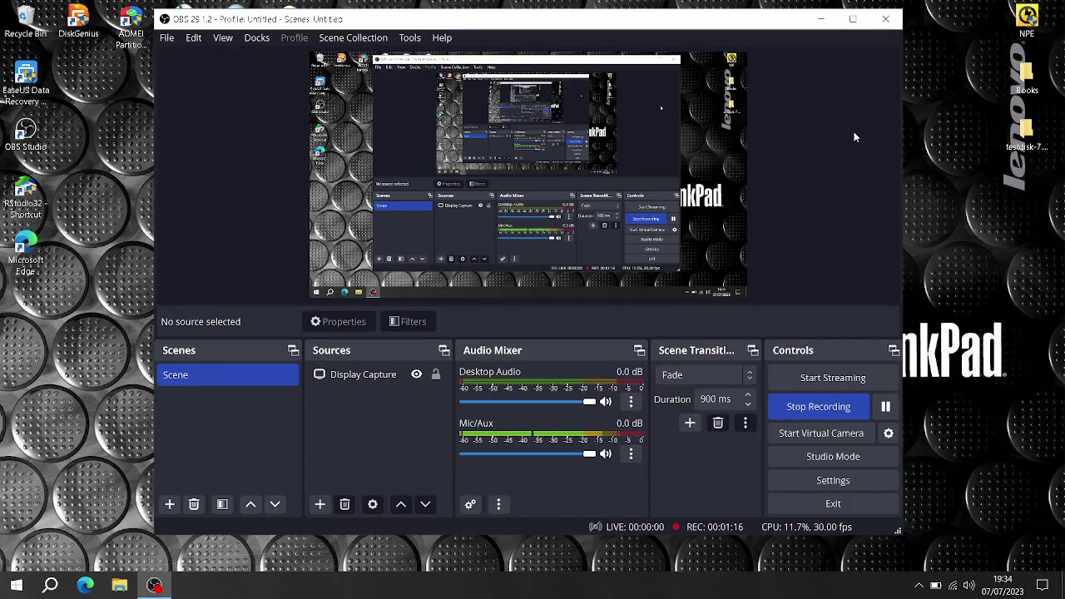